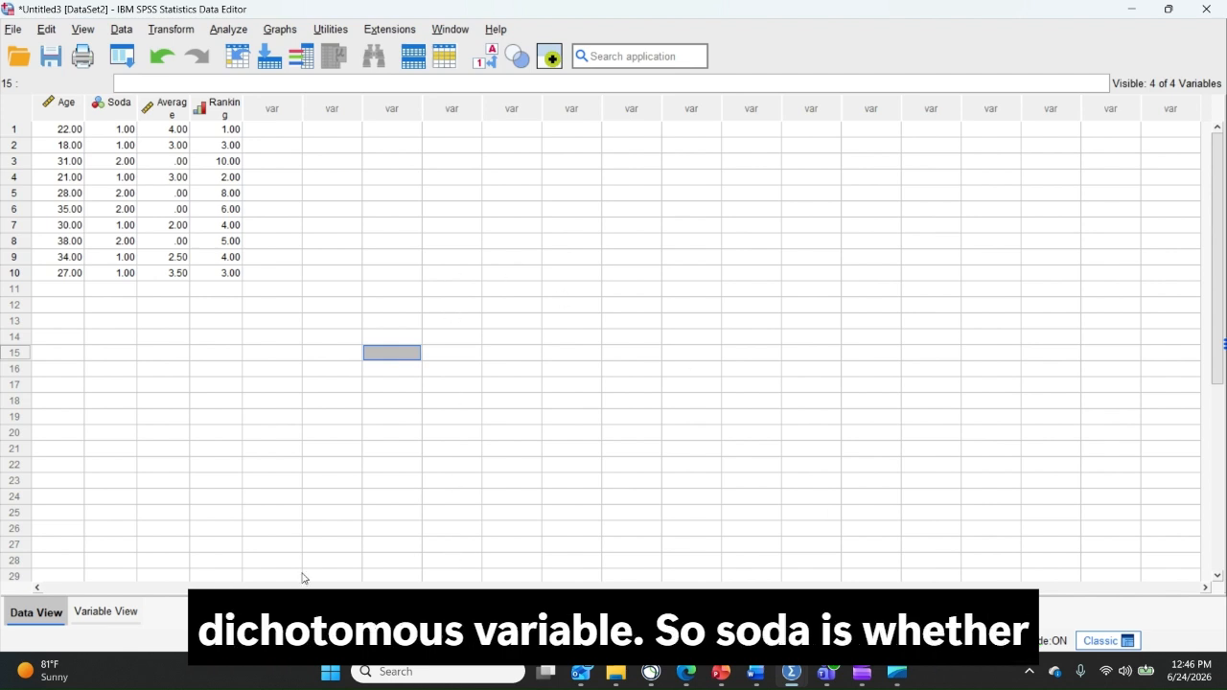
Check the value labels defined for the Soda variable, and return to the data grid.
left_click(108, 611)
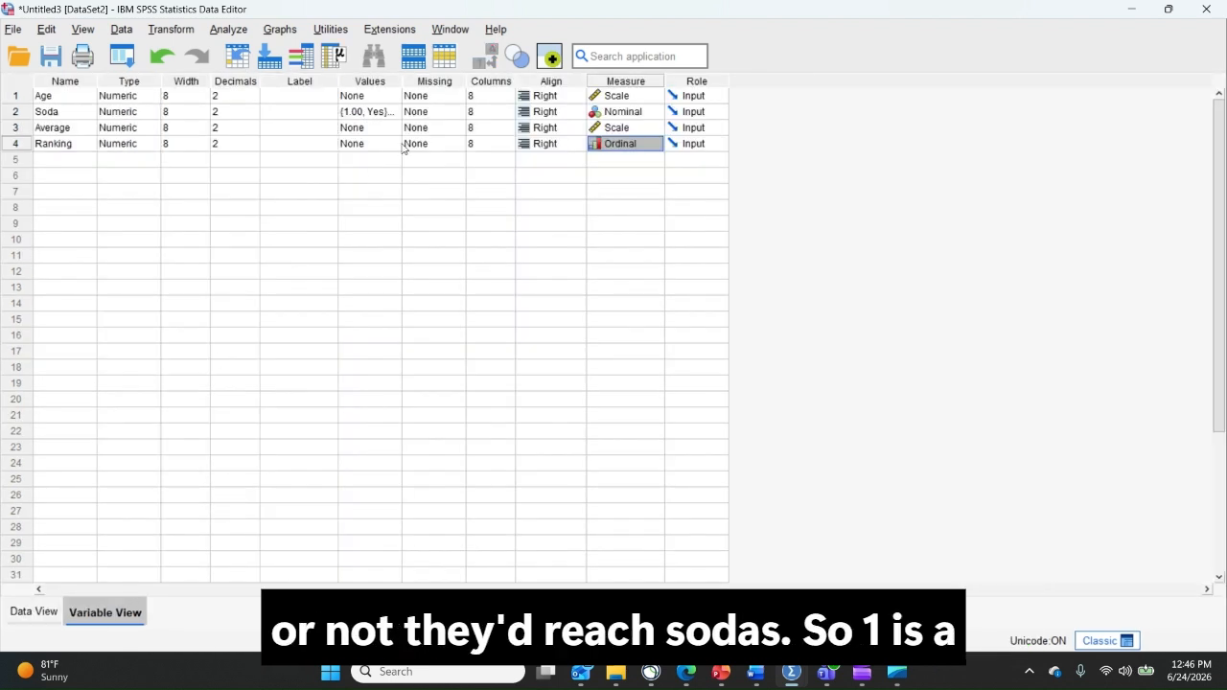
double_click(395, 114)
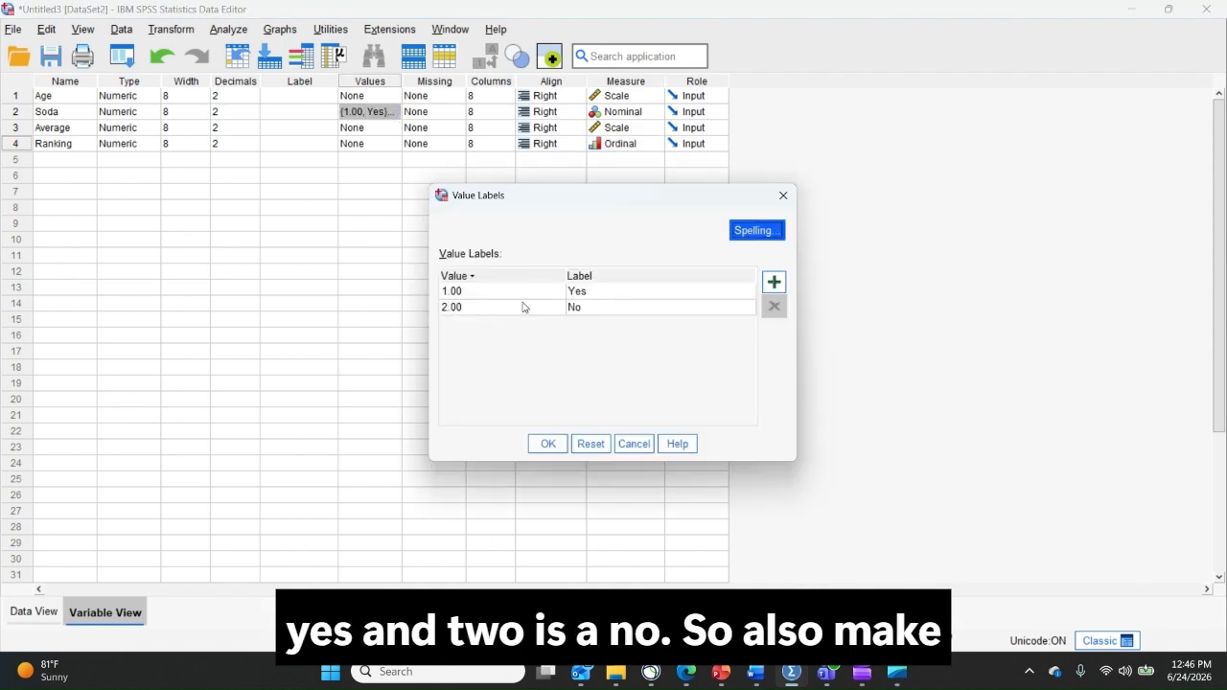
left_click(552, 444)
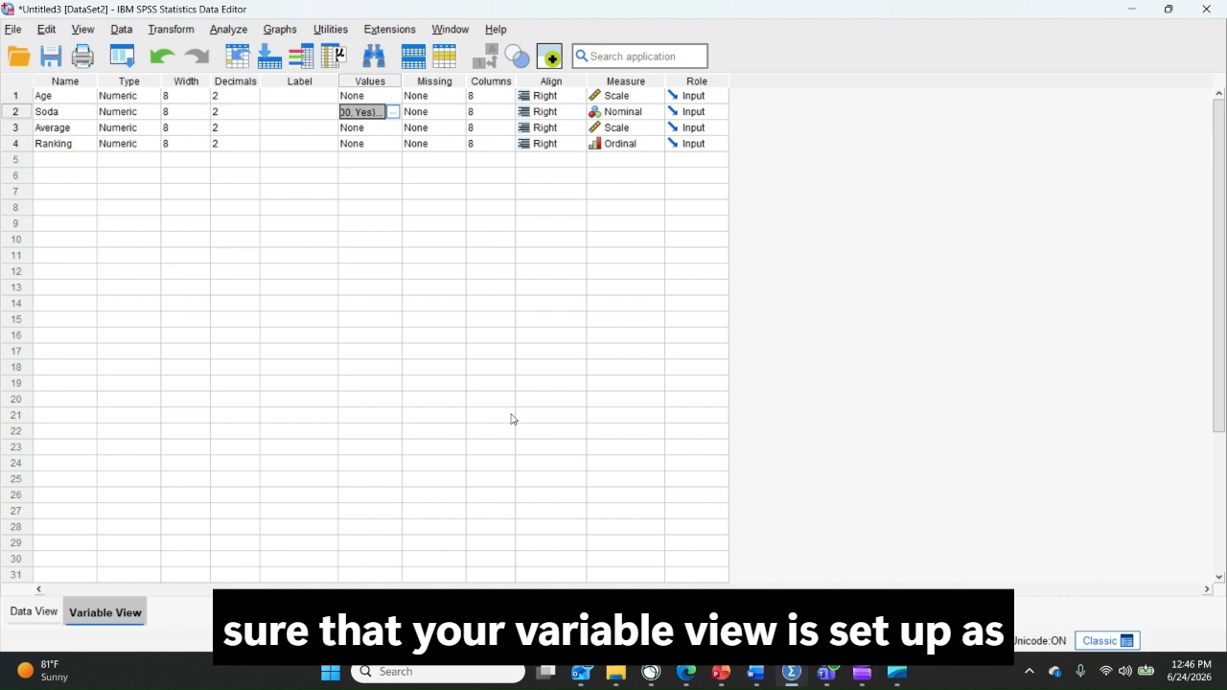
left_click(33, 612)
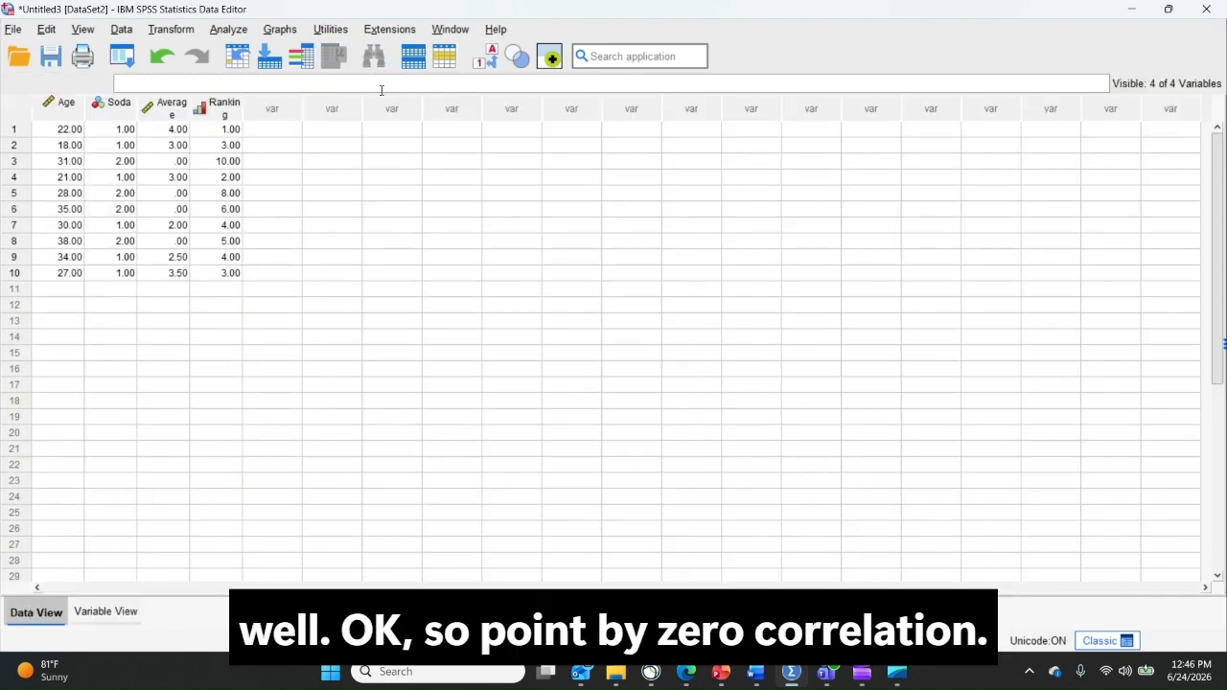
Highlight the Age and Soda columns in the data to examine the two variables.
left_click(68, 105)
left_click(123, 113)
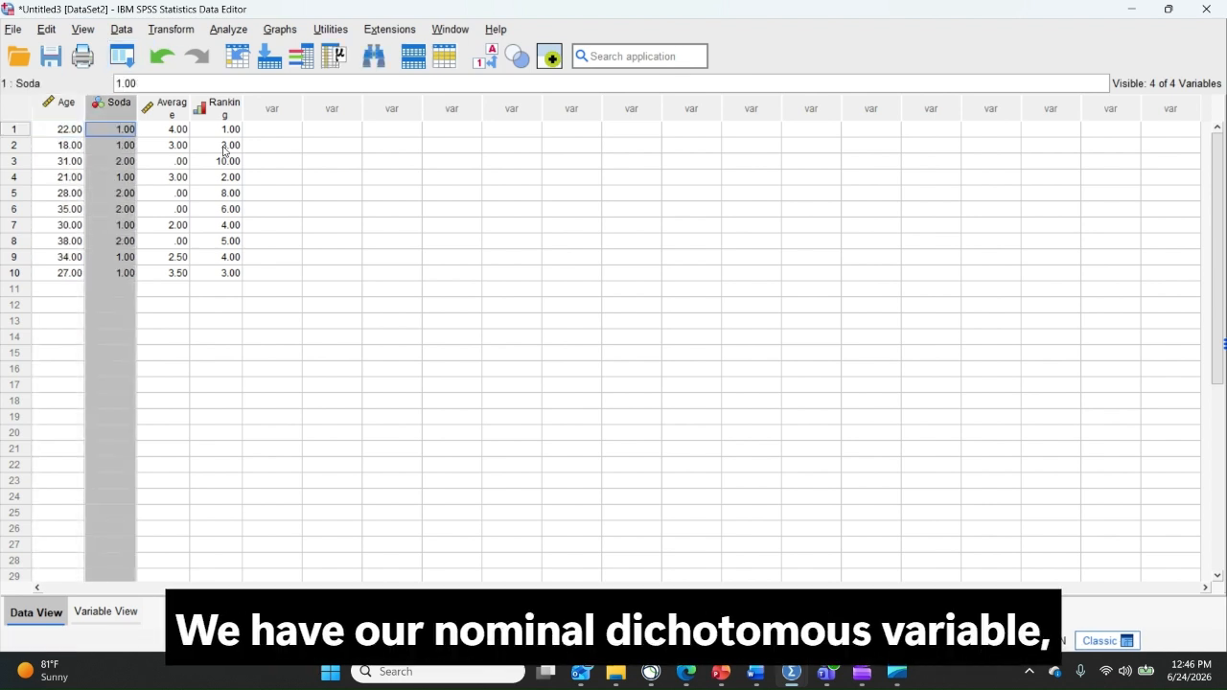
left_click(358, 181)
Run a two-tailed Pearson bivariate correlation between Age and Soda.
left_click(230, 30)
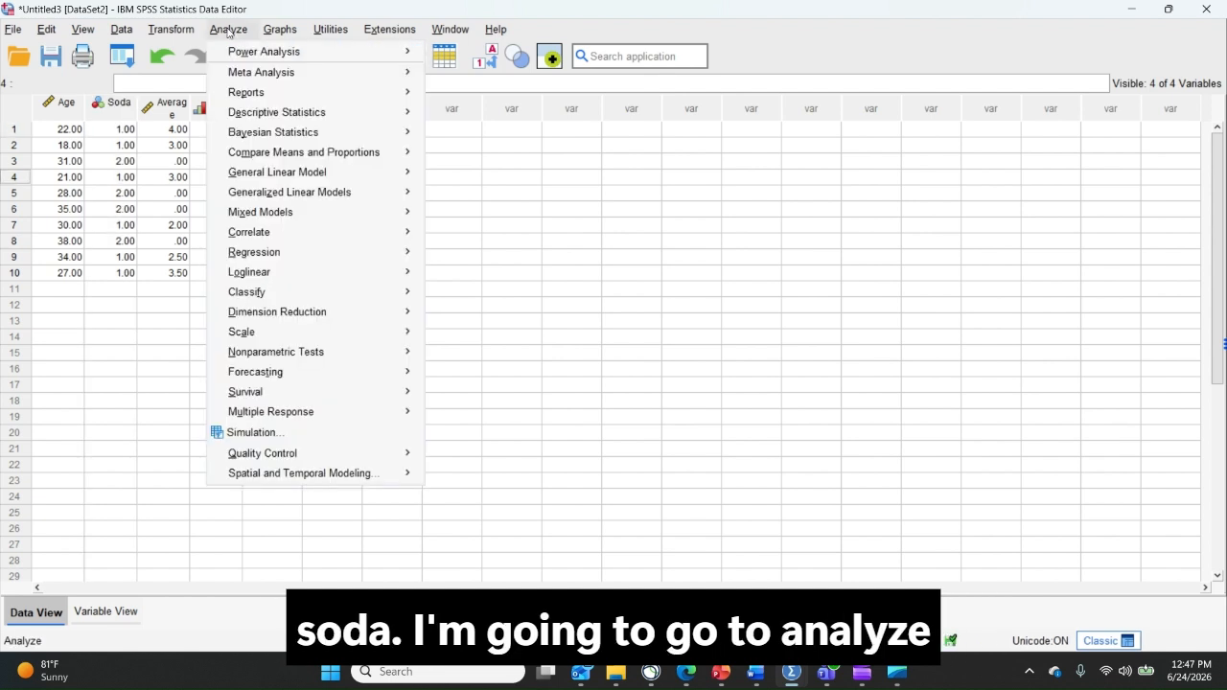
mouse_move(298, 240)
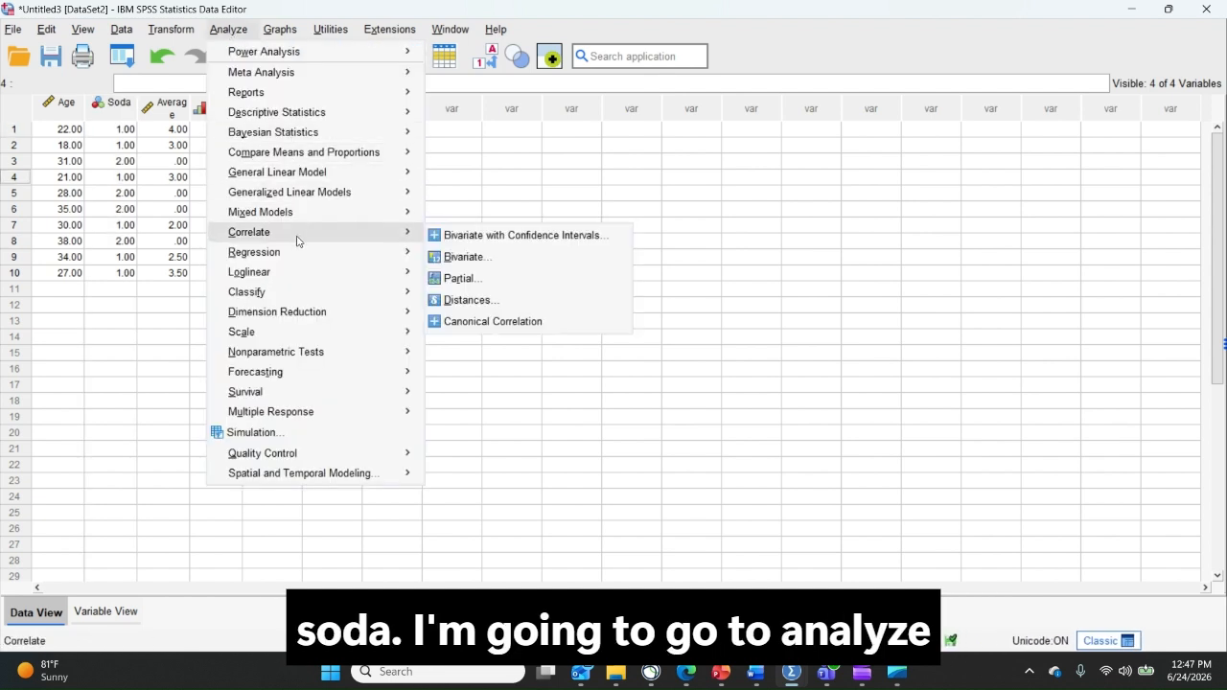
left_click(484, 259)
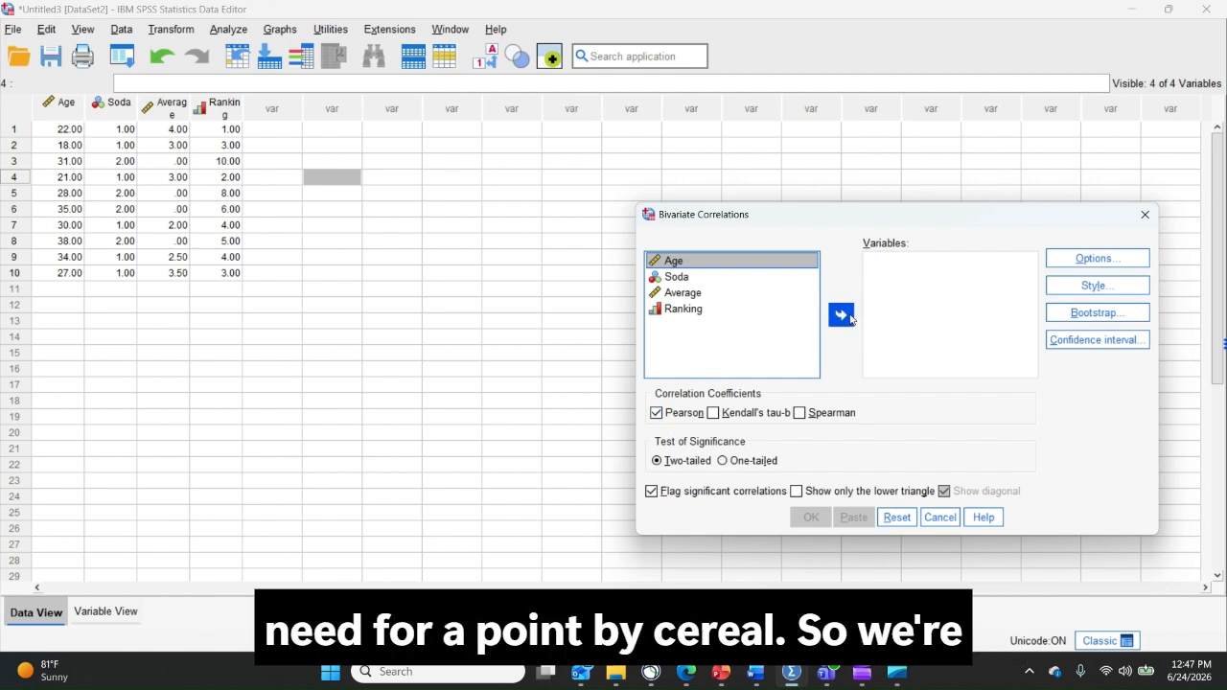
left_click(849, 319)
left_click(677, 265)
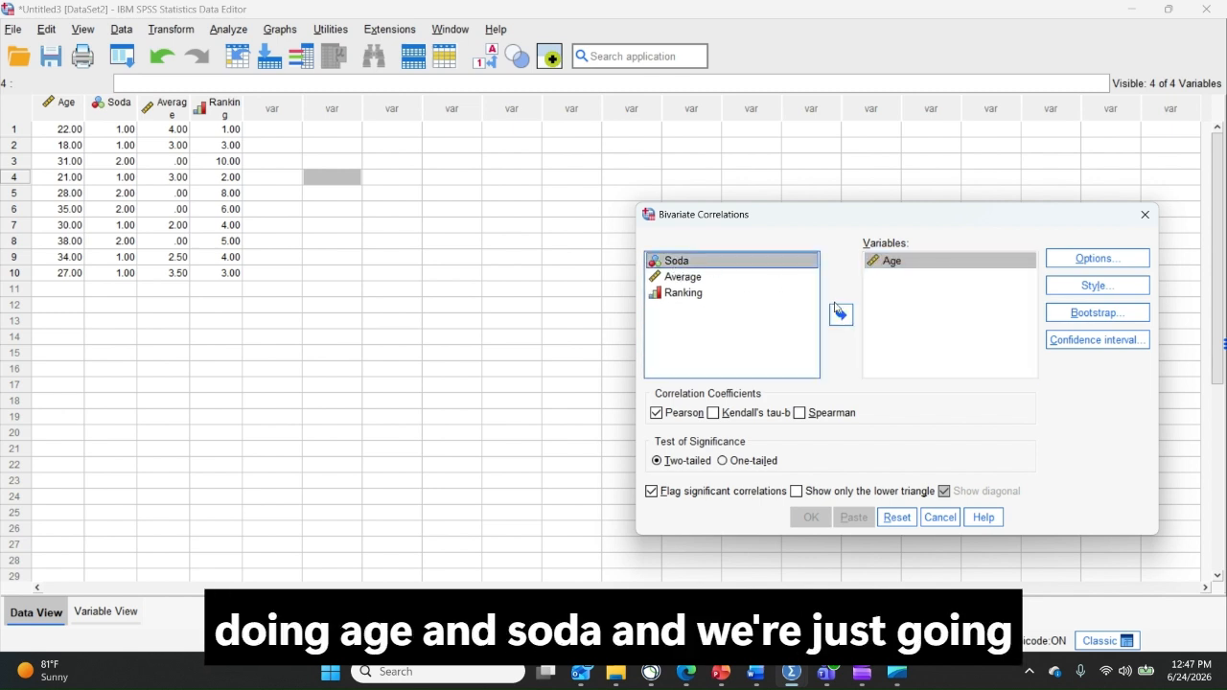
left_click(848, 324)
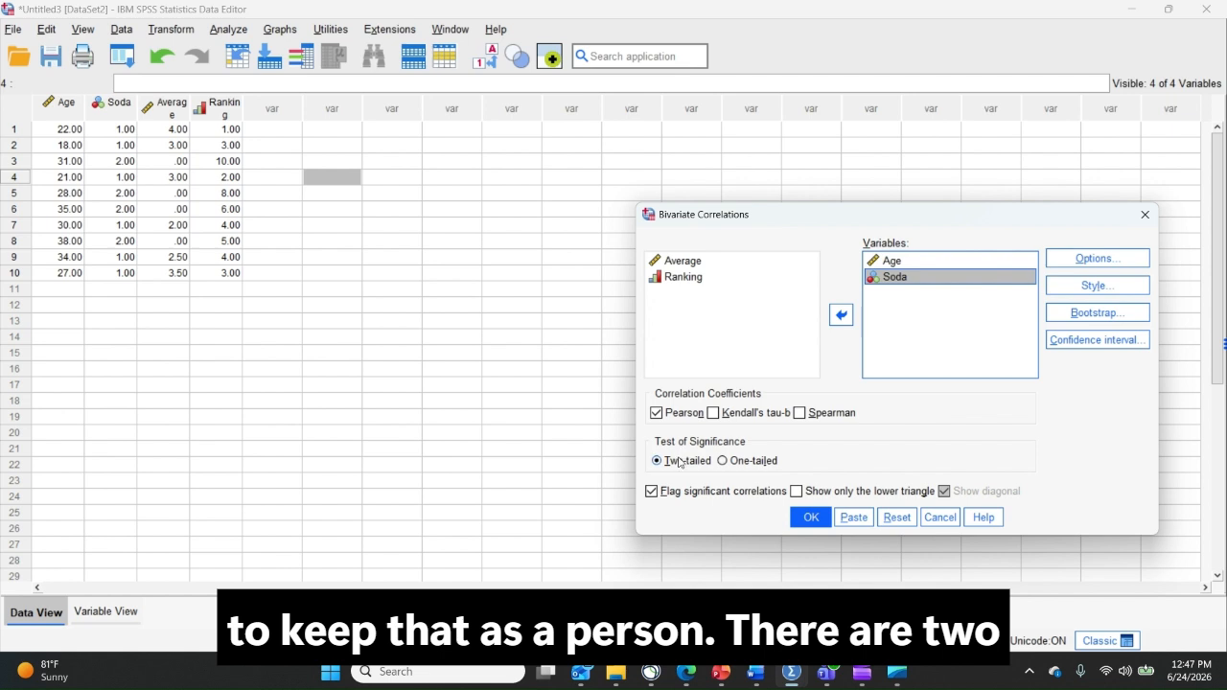
left_click(811, 519)
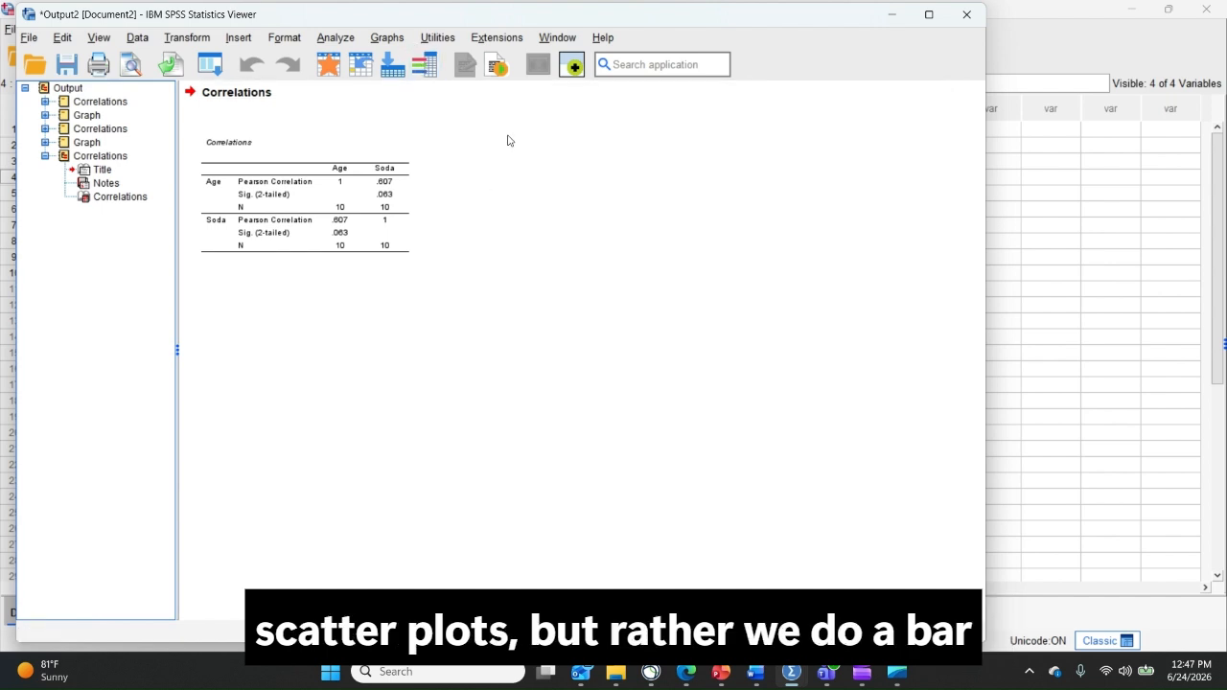
Start a simple bar chart of summaries for groups of cases, reset its definition and set Soda as the category axis.
left_click(386, 39)
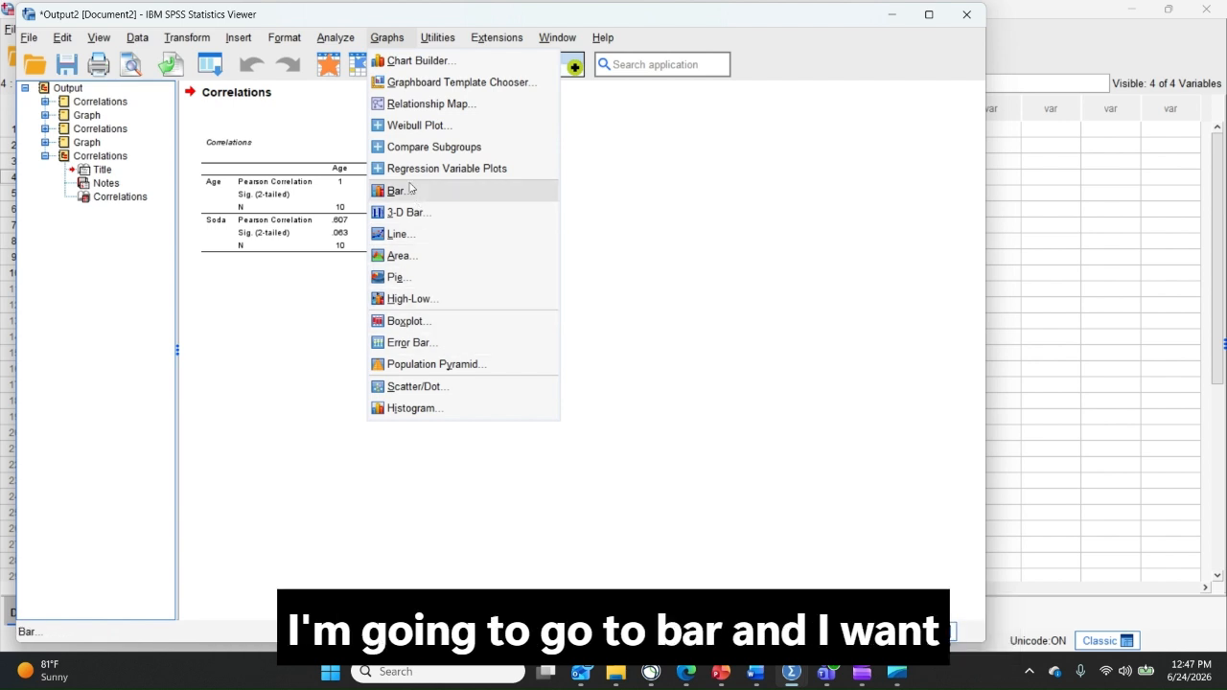
left_click(410, 195)
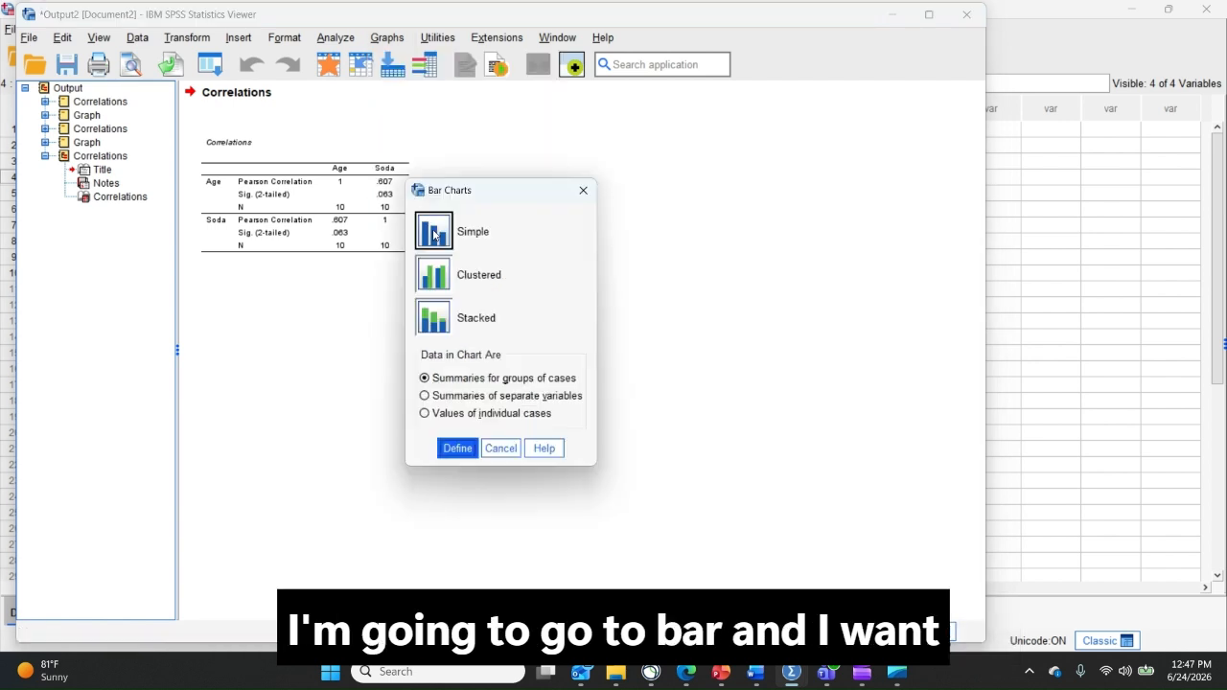
left_click(457, 448)
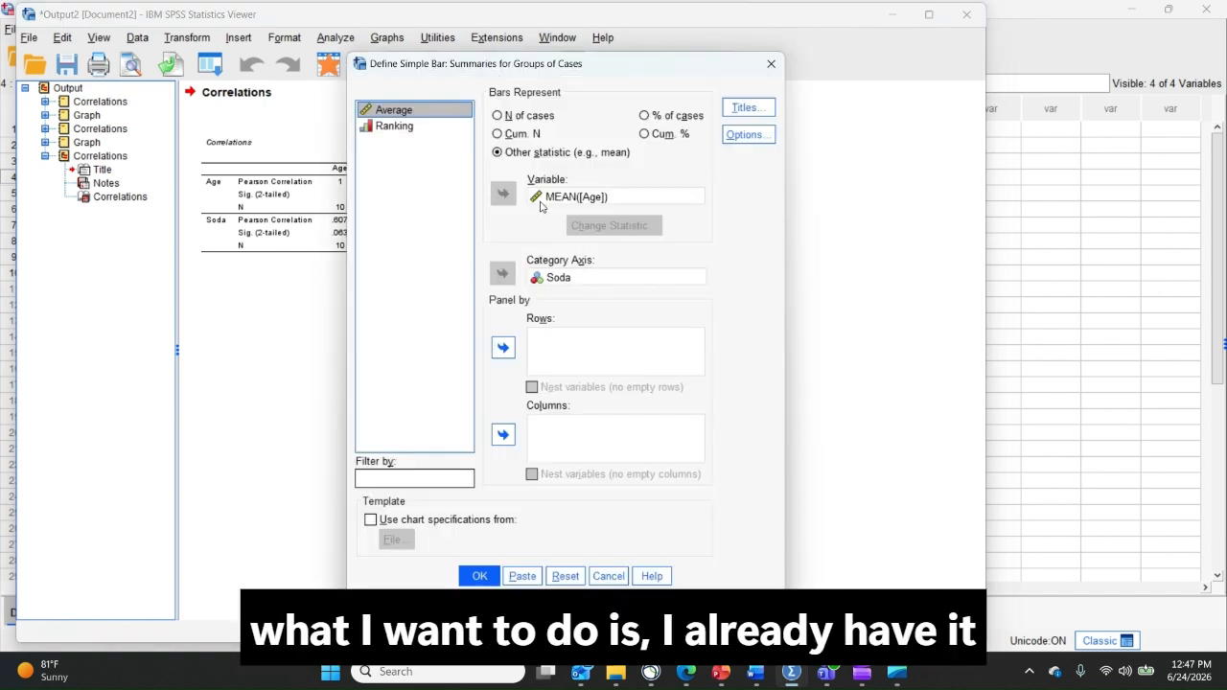
left_click(565, 577)
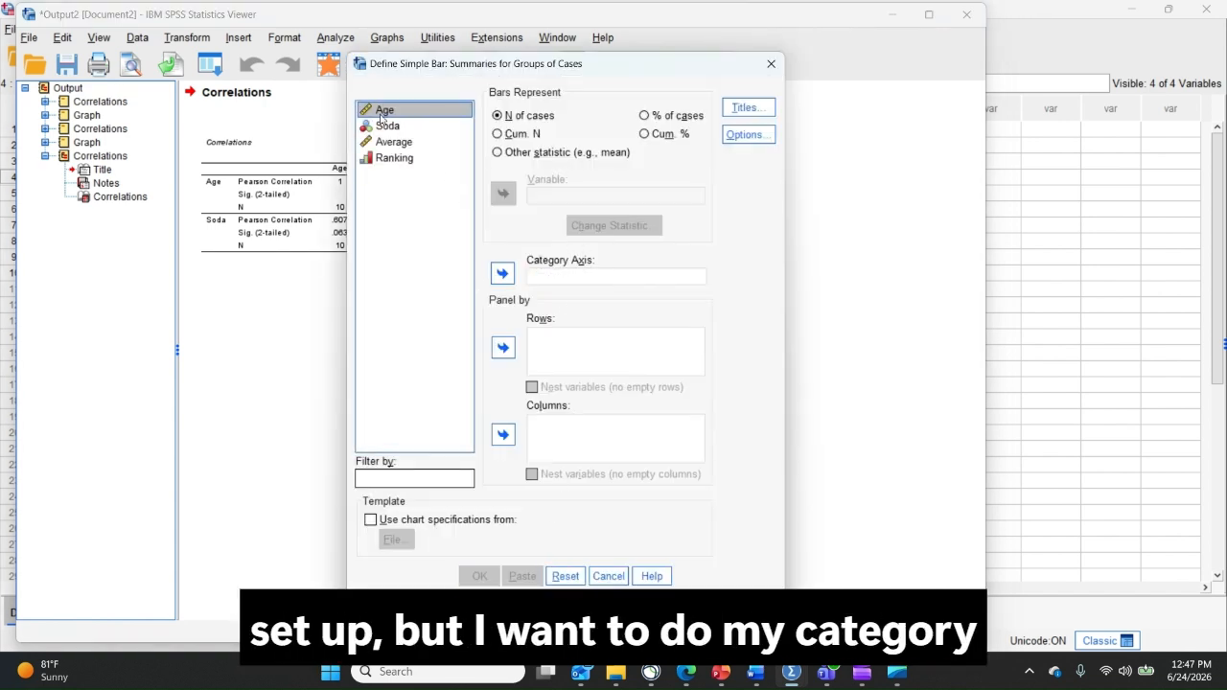
left_click(388, 127)
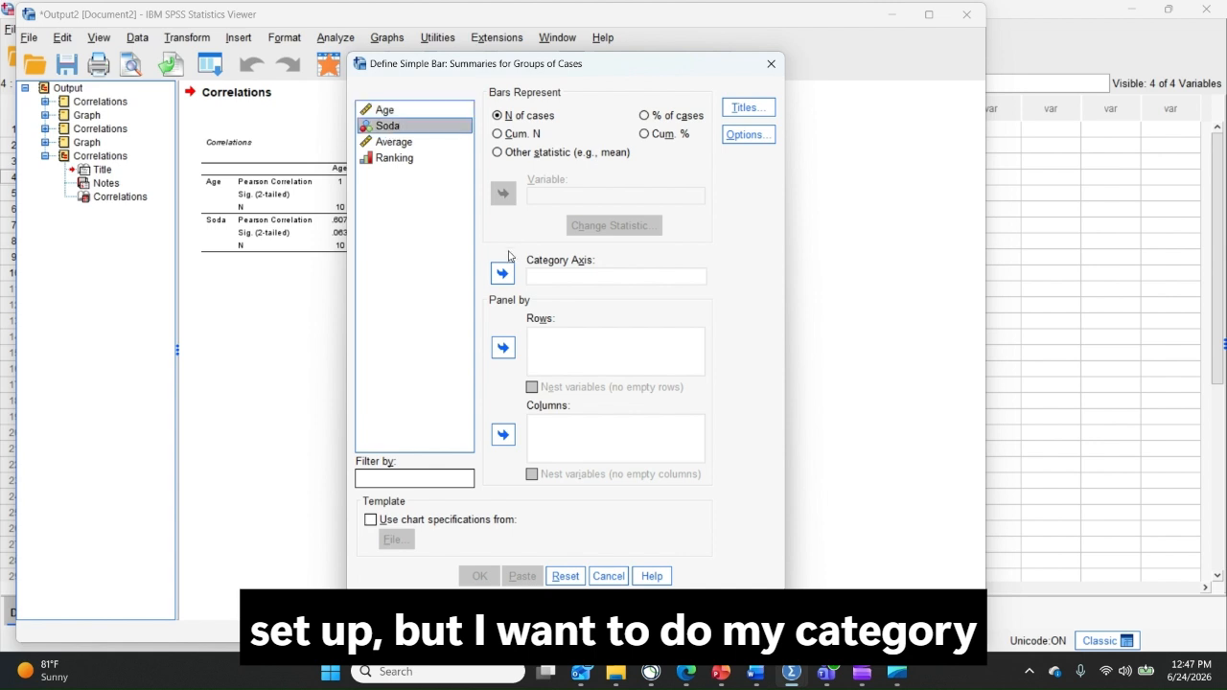
left_click(503, 274)
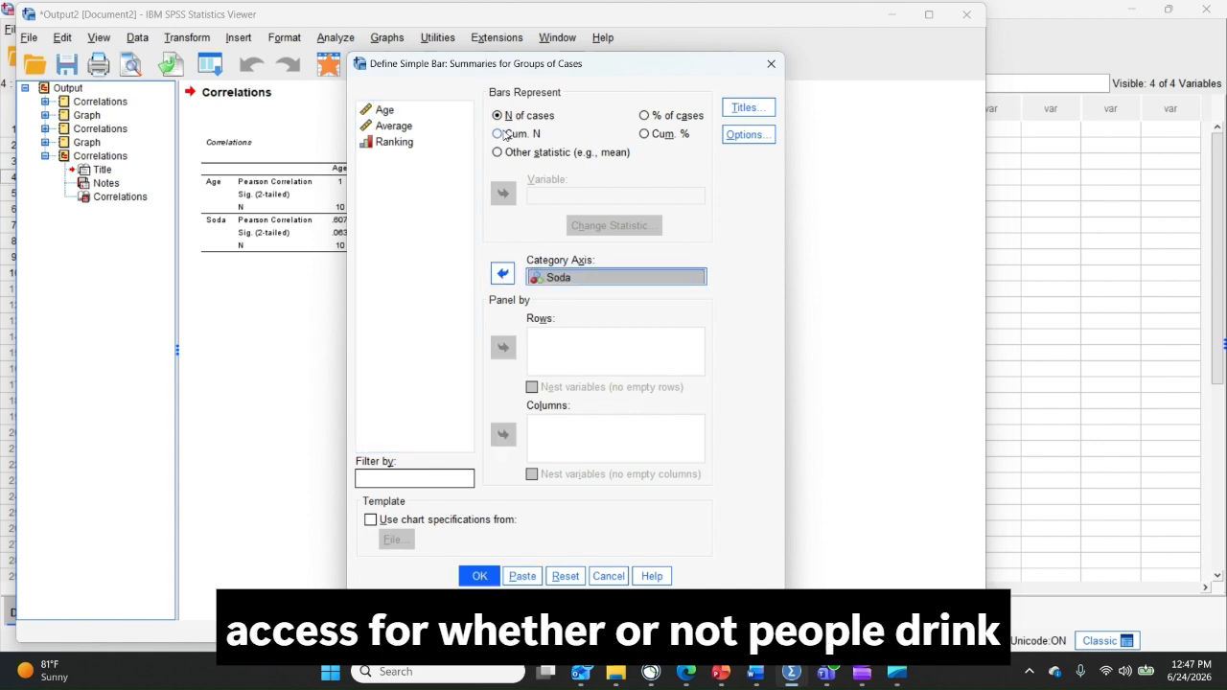
Make the bars represent another statistic, using the mean of values of Age.
left_click(498, 152)
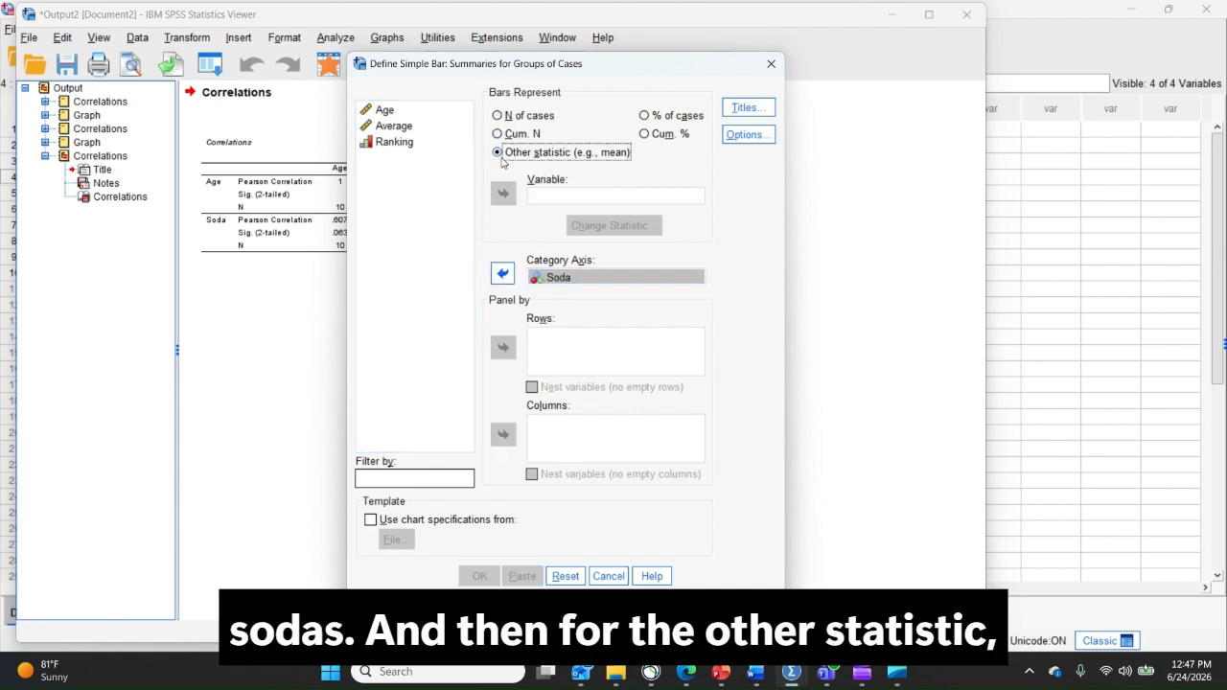
left_click(384, 110)
left_click(504, 194)
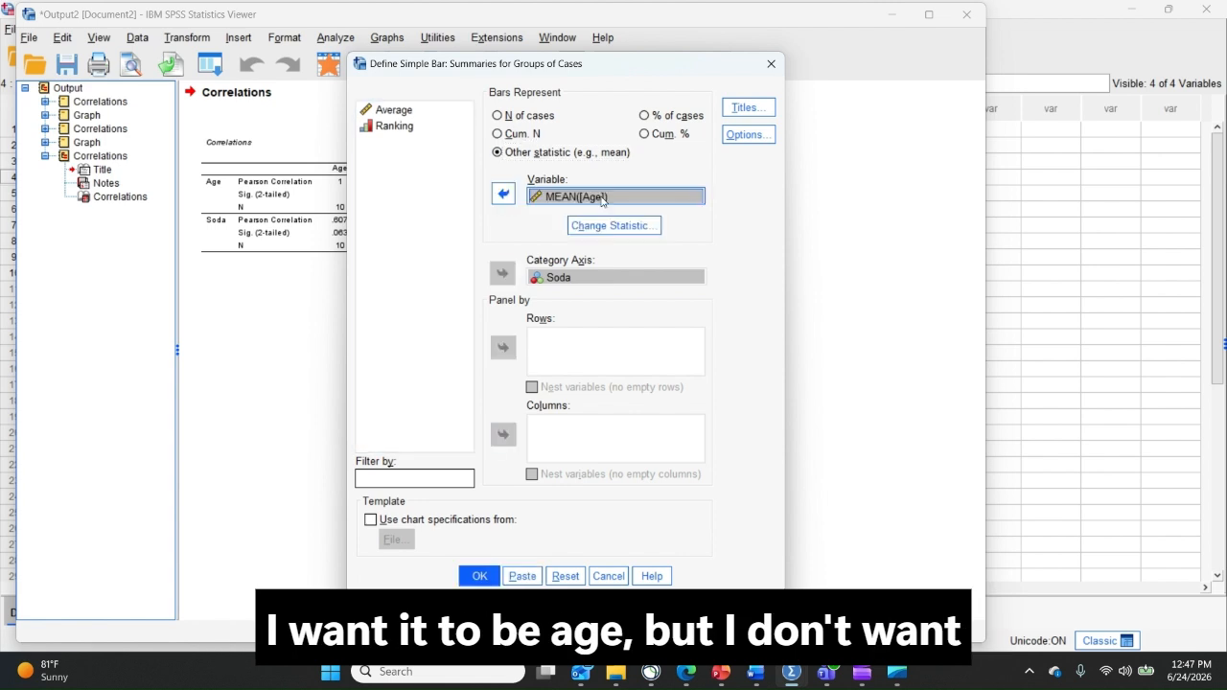
left_click(625, 227)
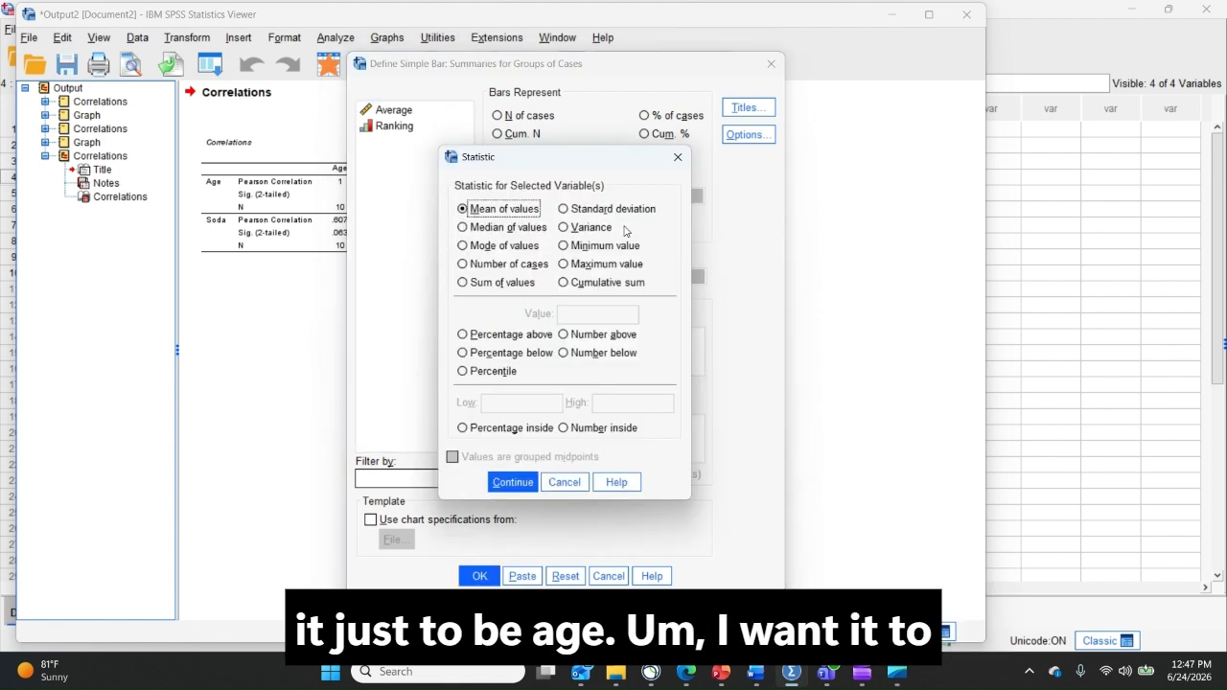
left_click(518, 485)
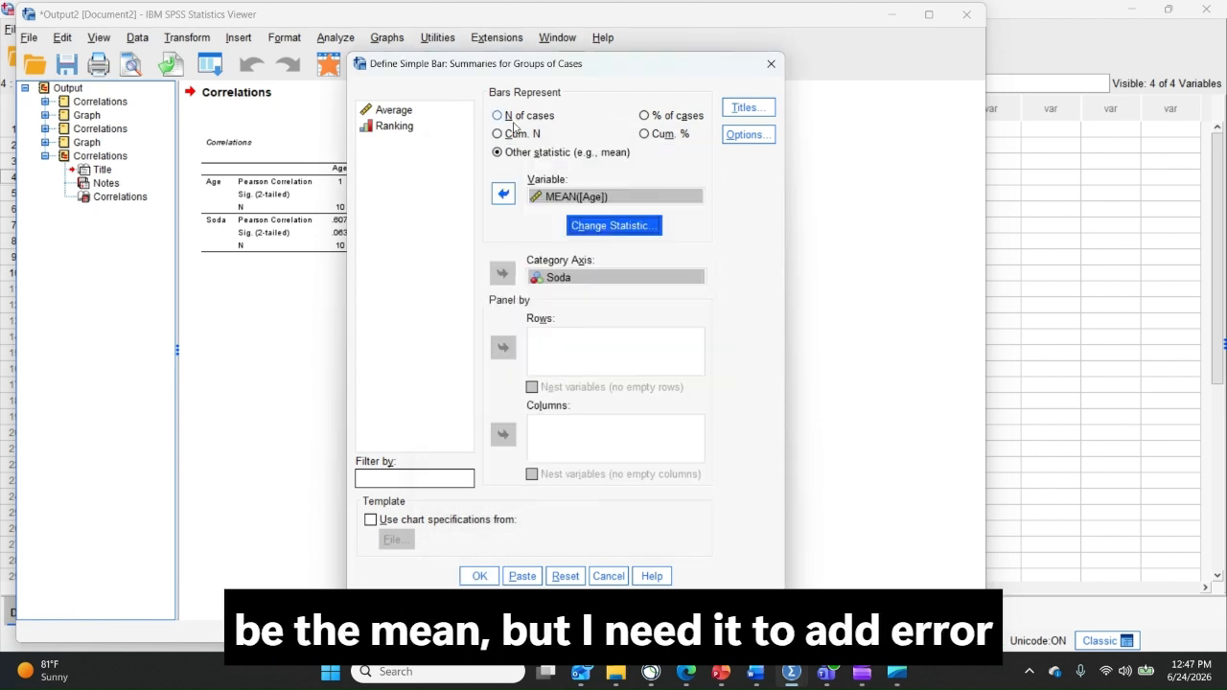
Display error bars based on standard deviation with a multiplier of 1, and generate the bar chart.
left_click(746, 135)
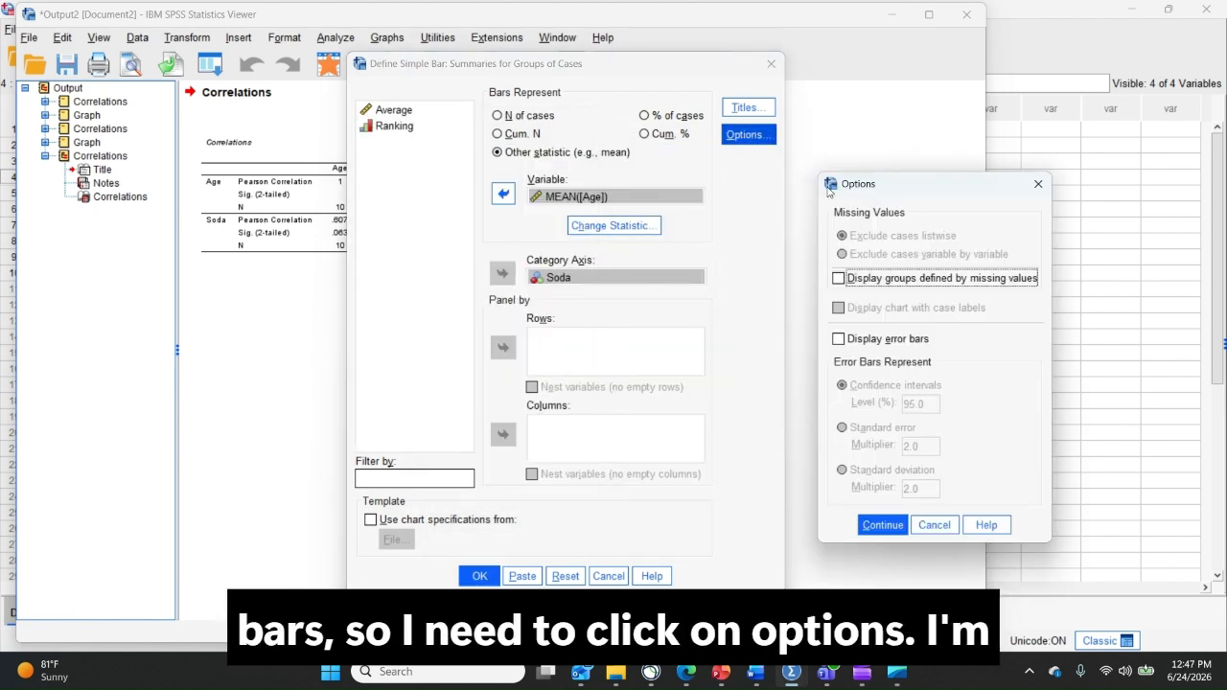
left_click(839, 339)
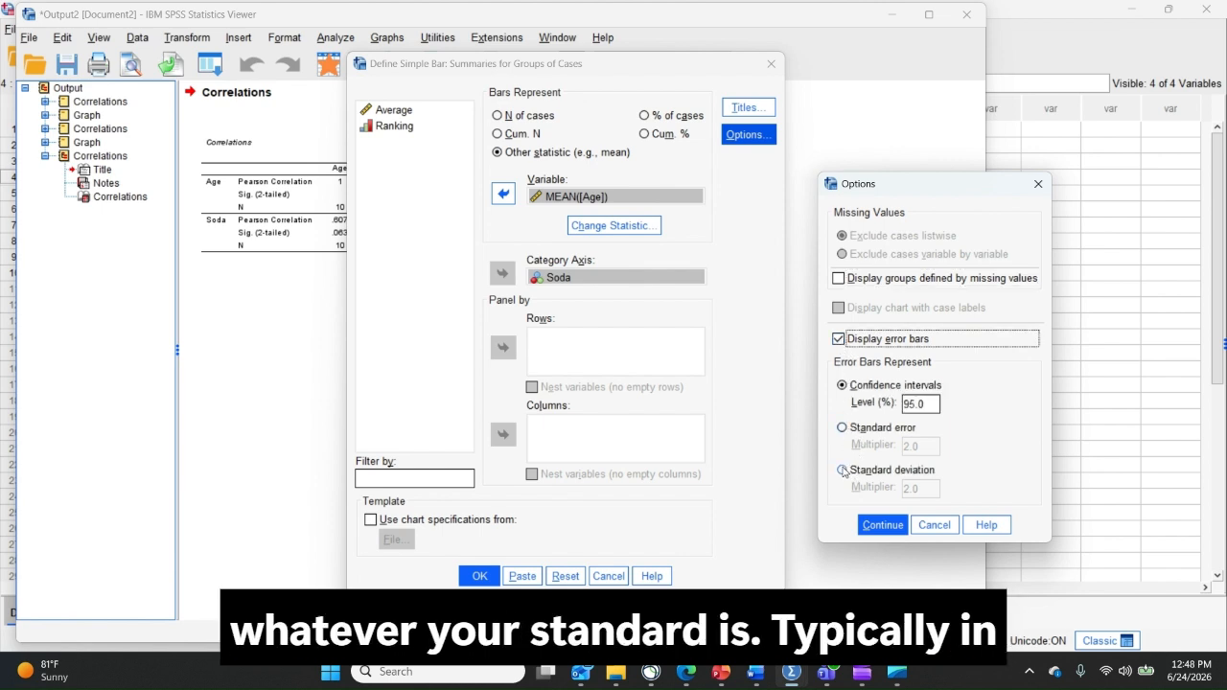
left_click(843, 469)
double_click(916, 488)
type("1")
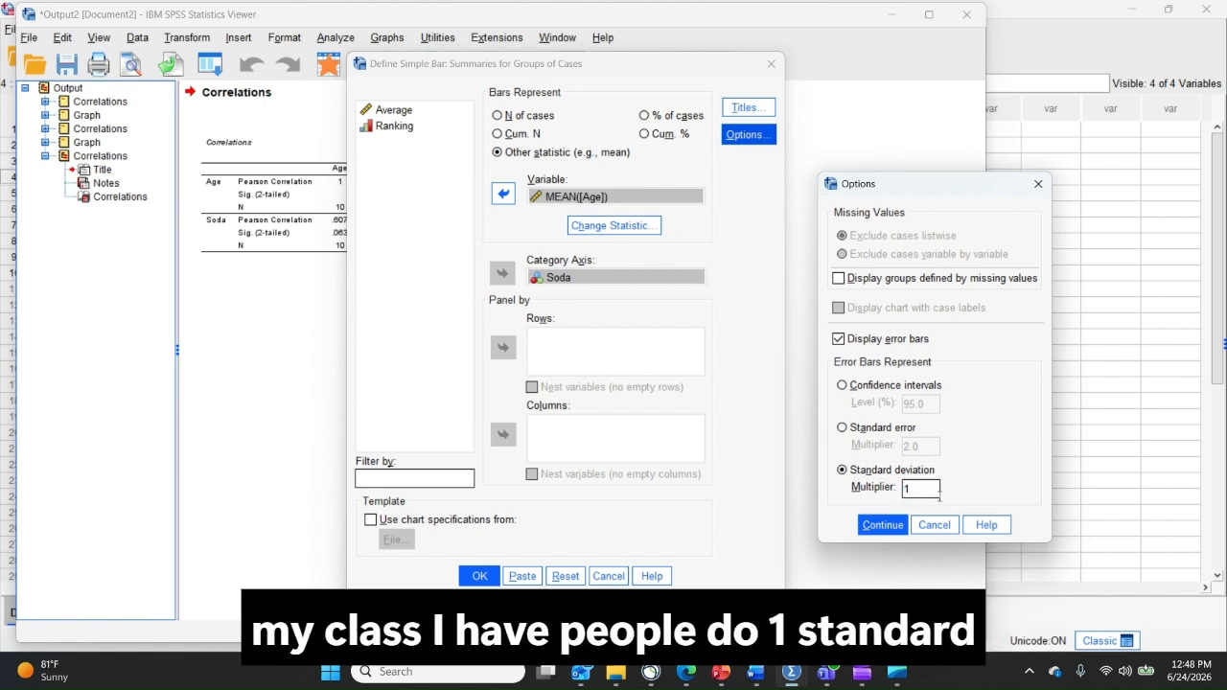
left_click(874, 527)
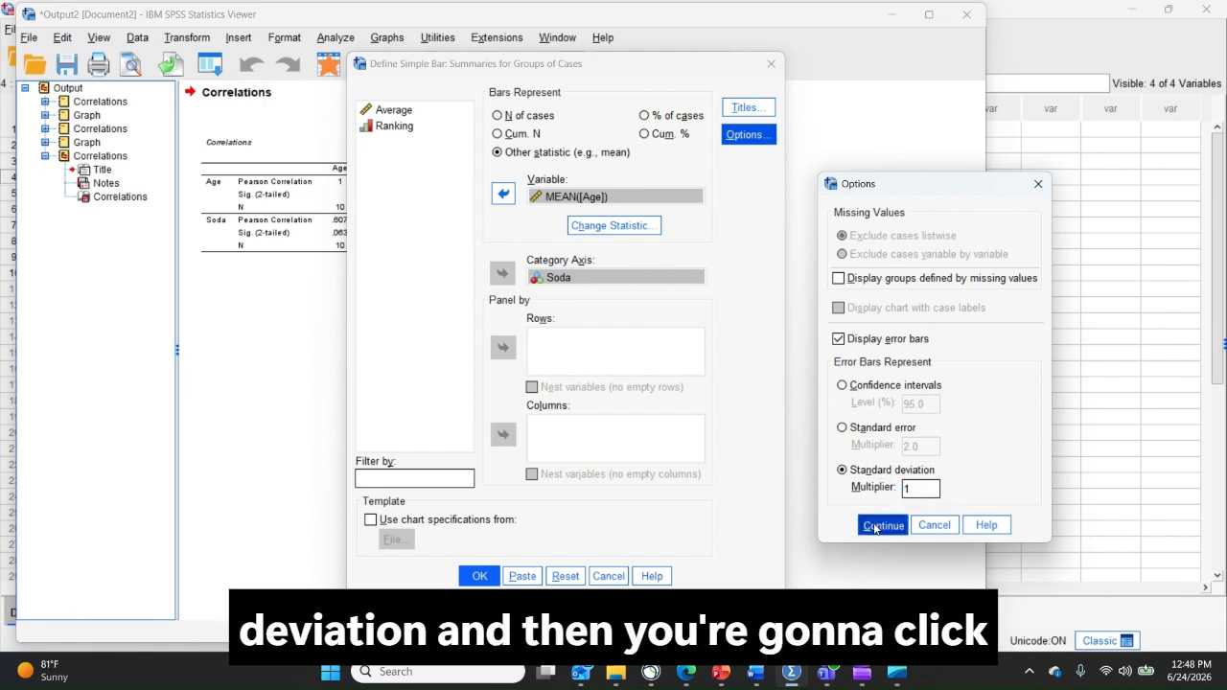
left_click(478, 575)
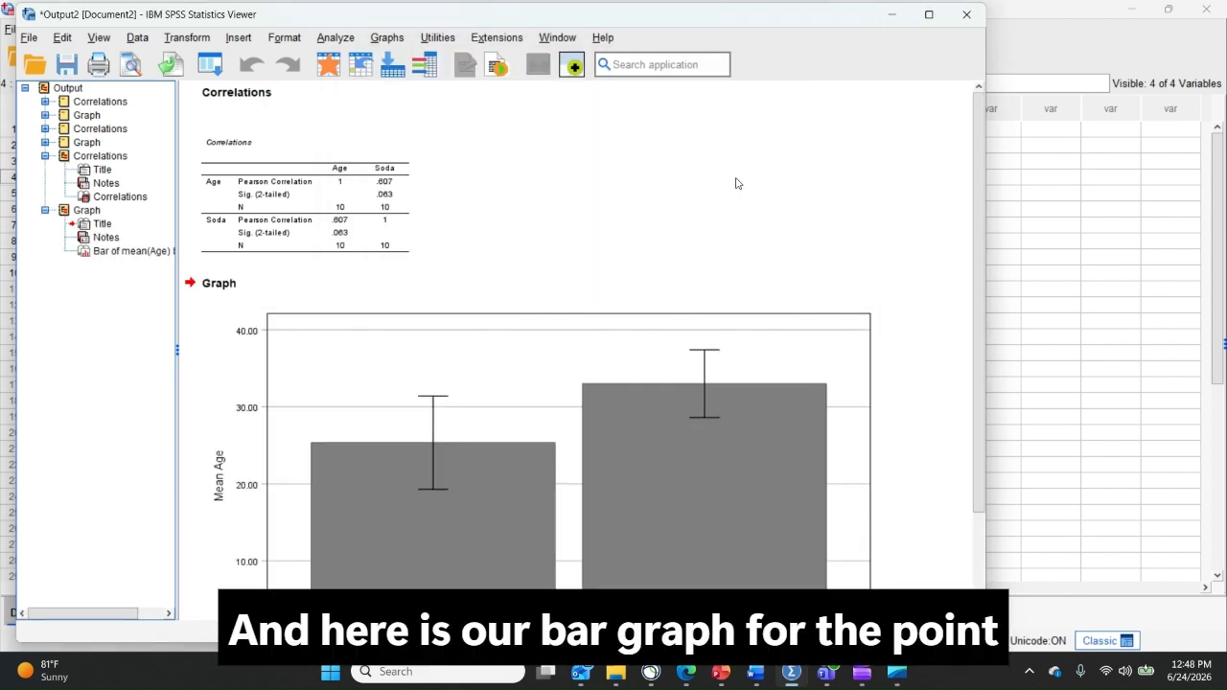
Open the mean Age by Soda bar chart for editing and hide its grid lines.
scroll(736, 183, "down", 3)
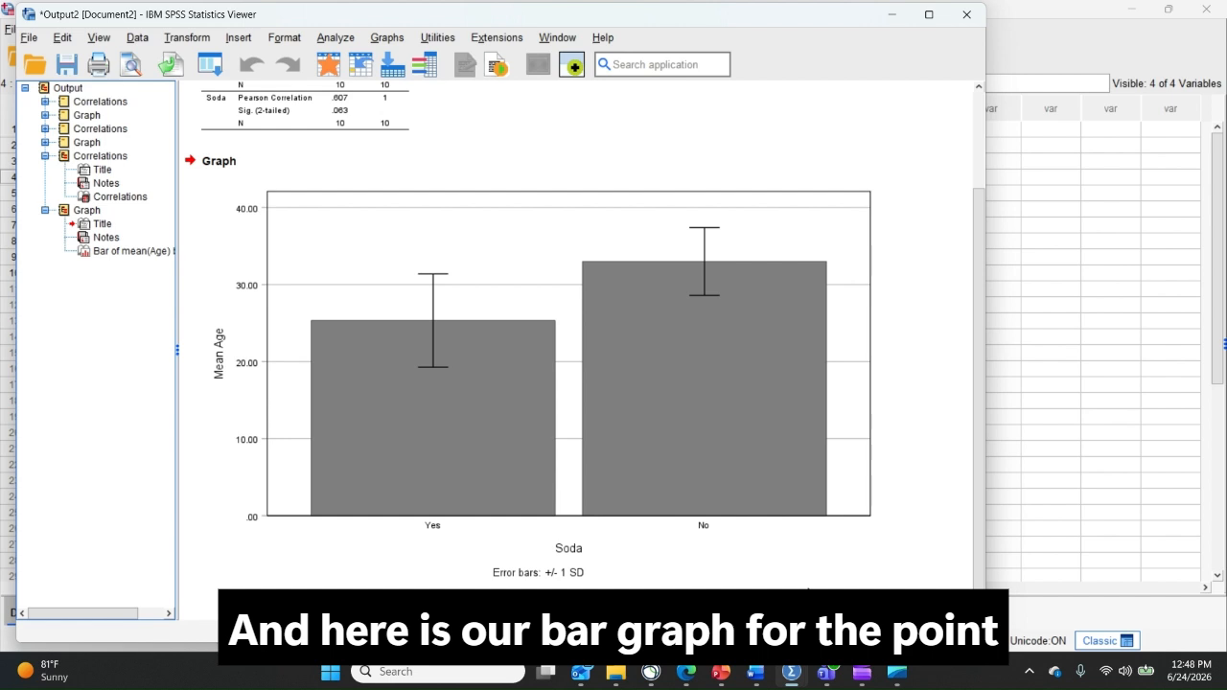
left_click(403, 247)
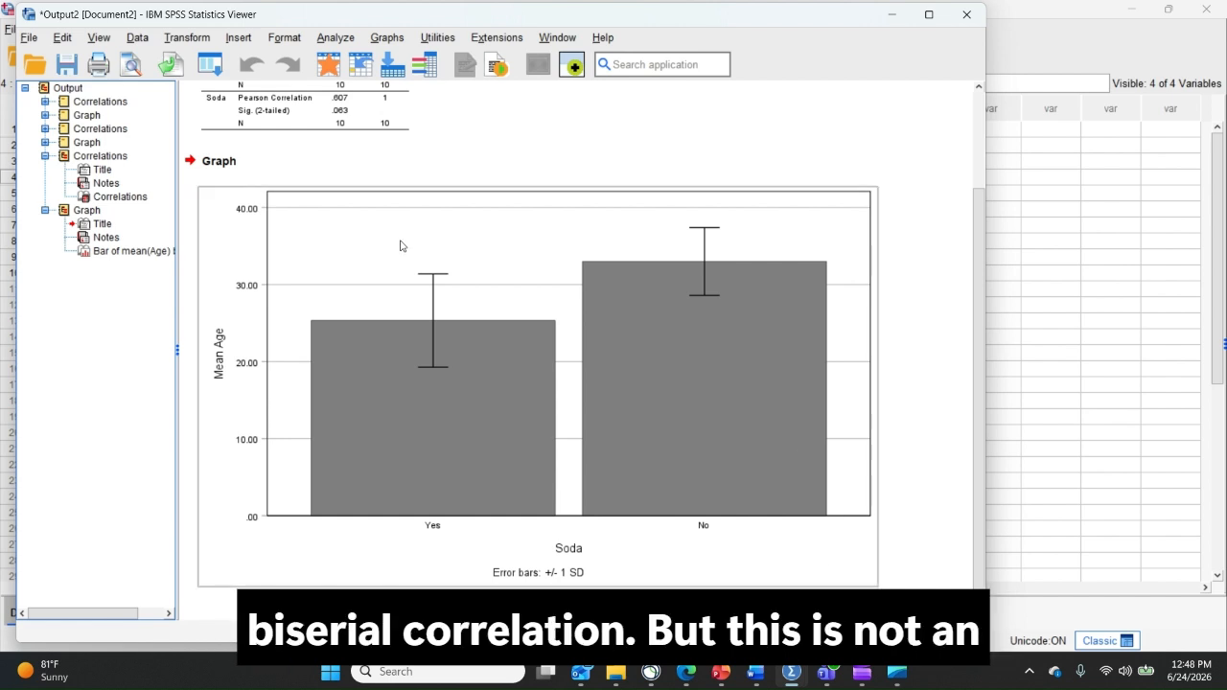
double_click(504, 364)
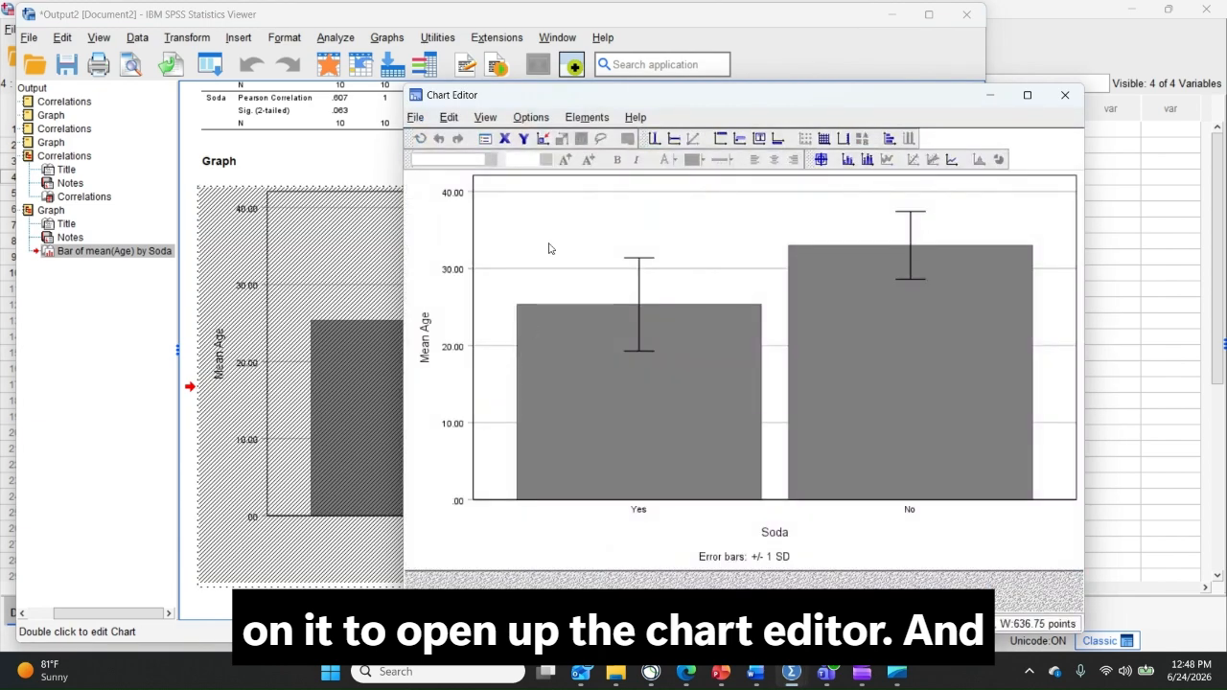
left_click(531, 118)
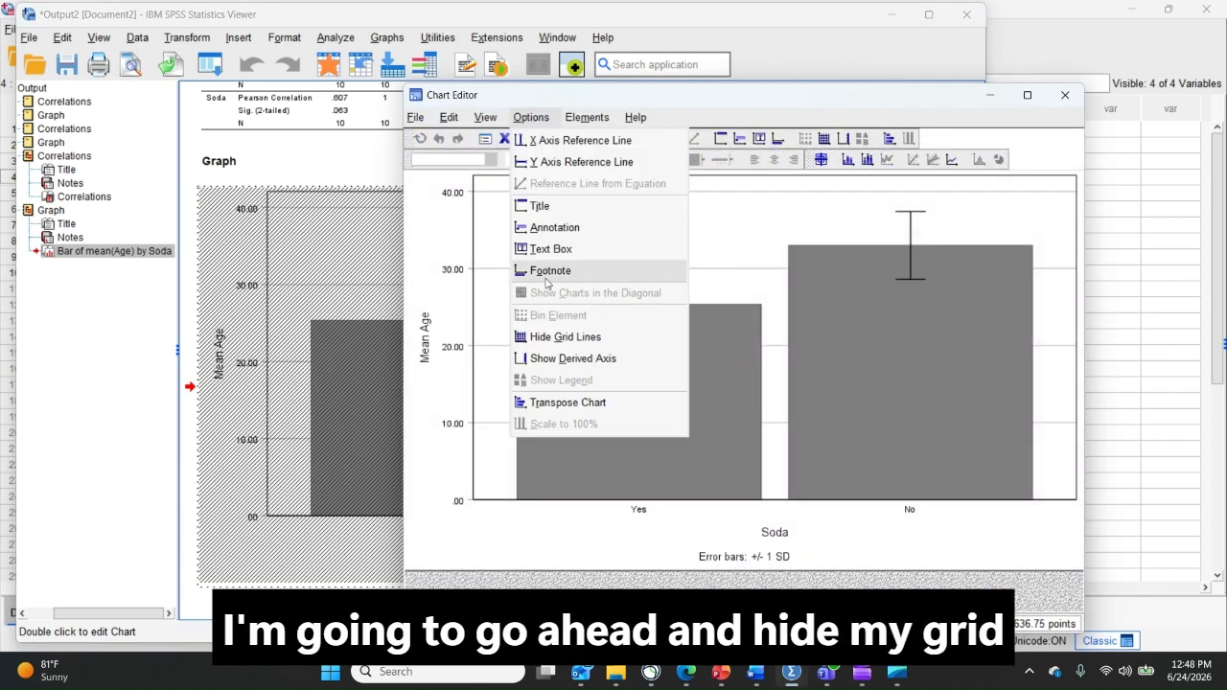
left_click(554, 338)
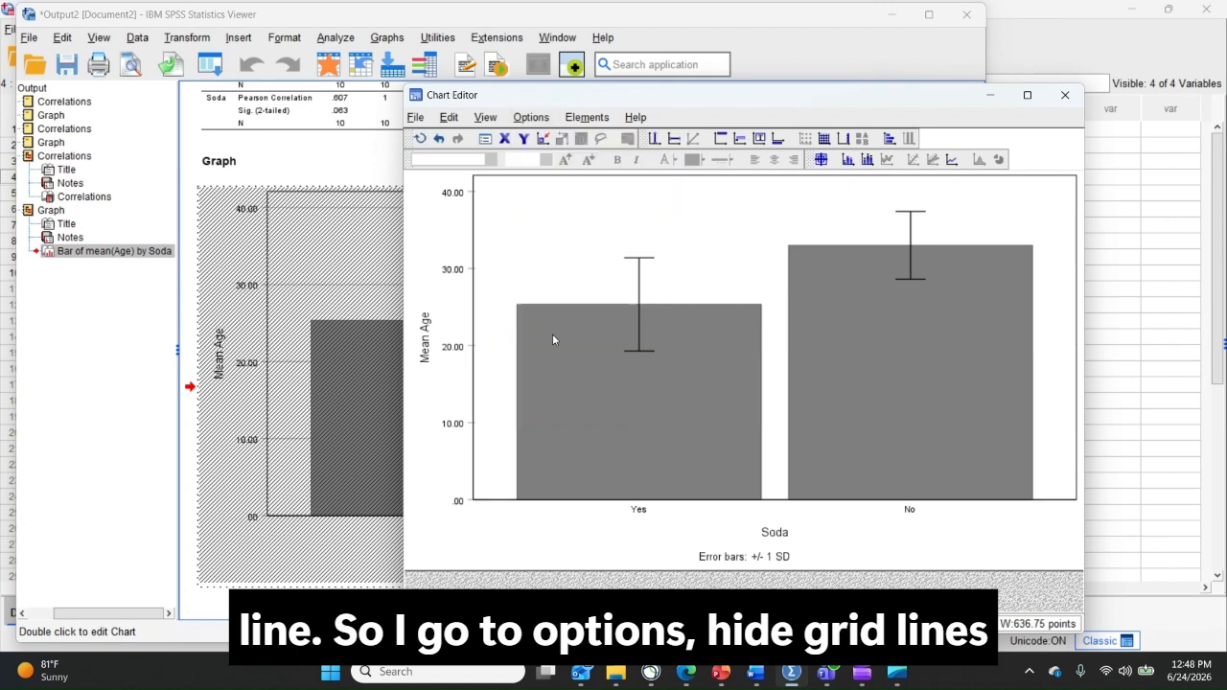
Delete the error bars footnote below the chart and dismiss the chart properties.
left_click(740, 560)
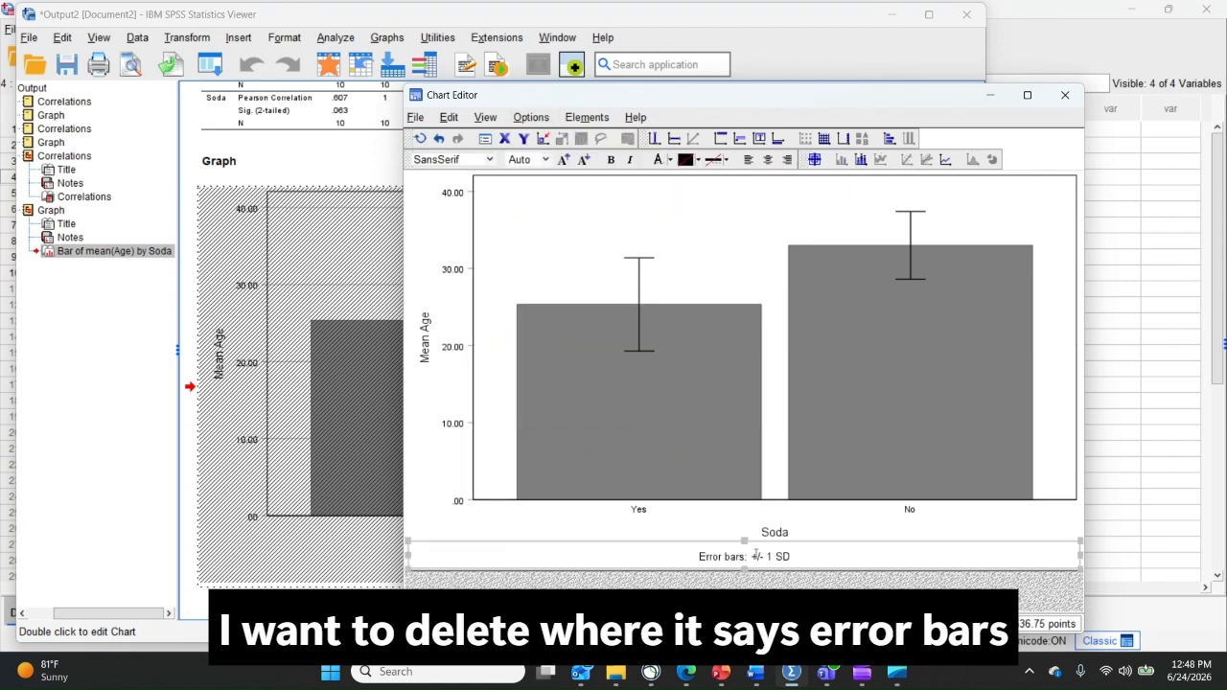
key("Delete")
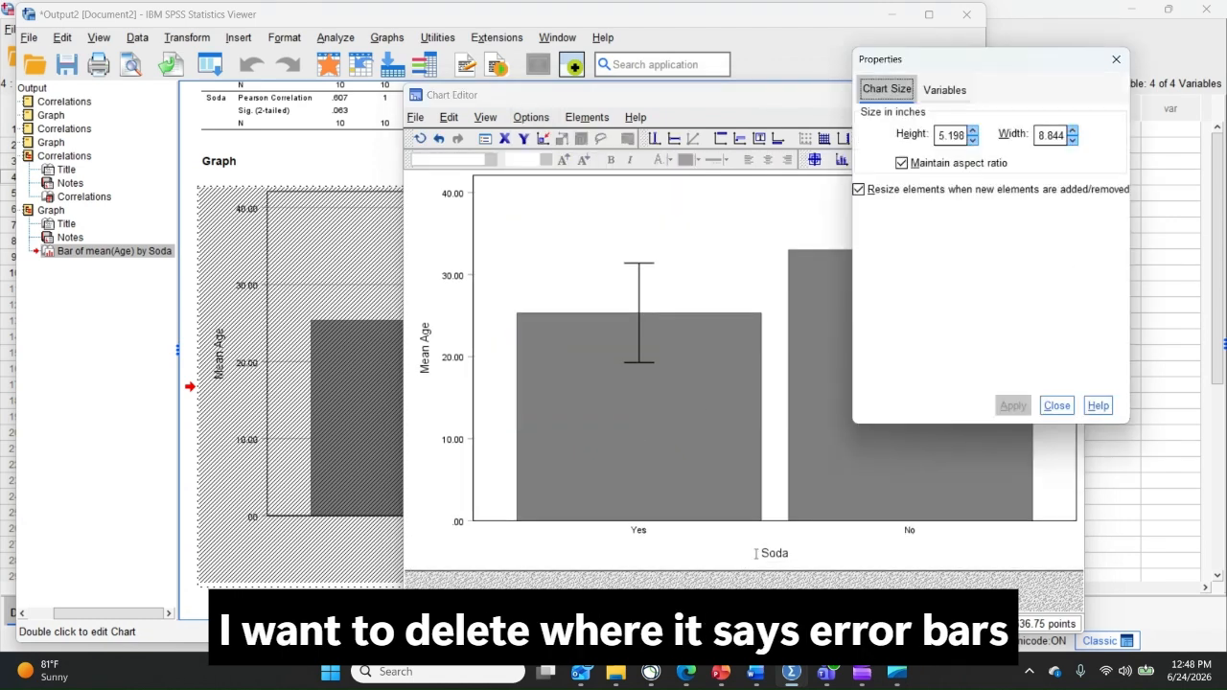
left_click(1056, 406)
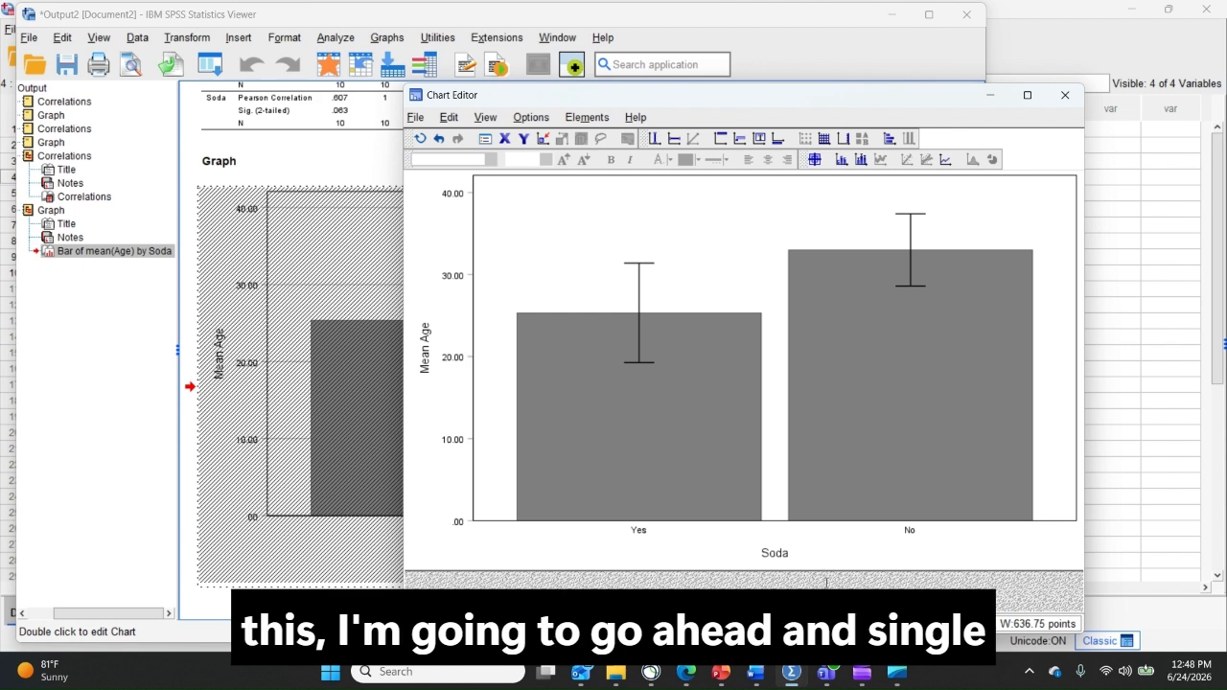
Change the chart's horizontal axis title to "Soda Consumption".
left_click(774, 555)
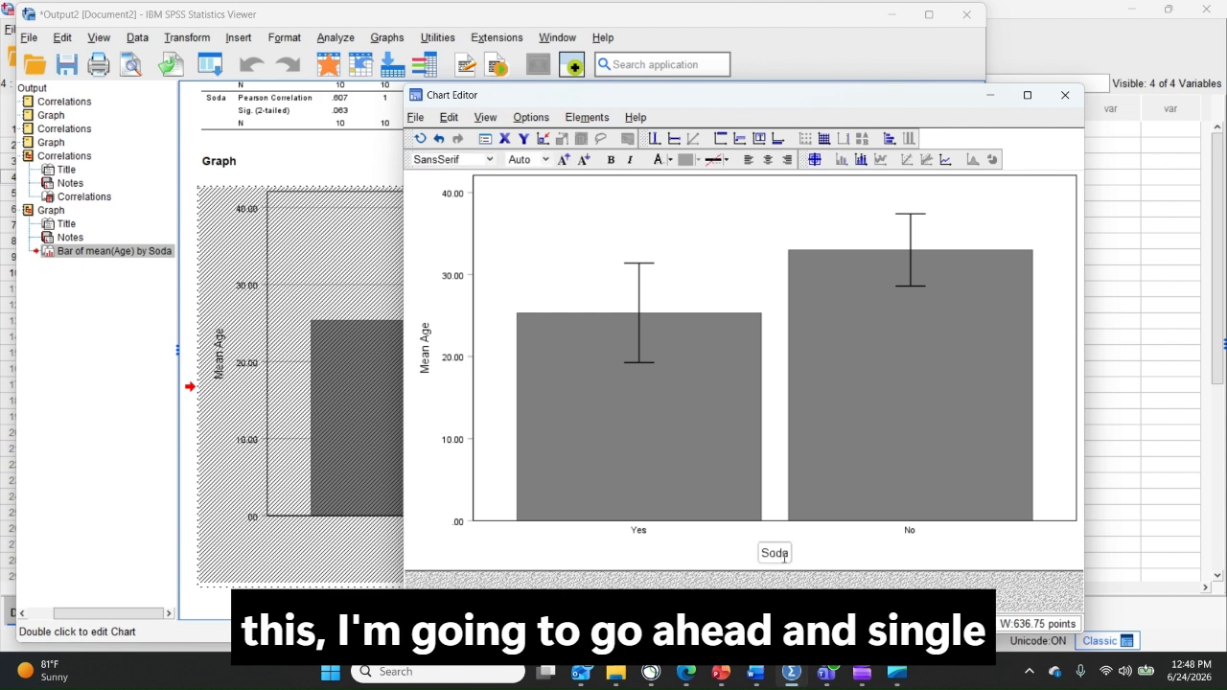
left_click(784, 556)
left_click(790, 552)
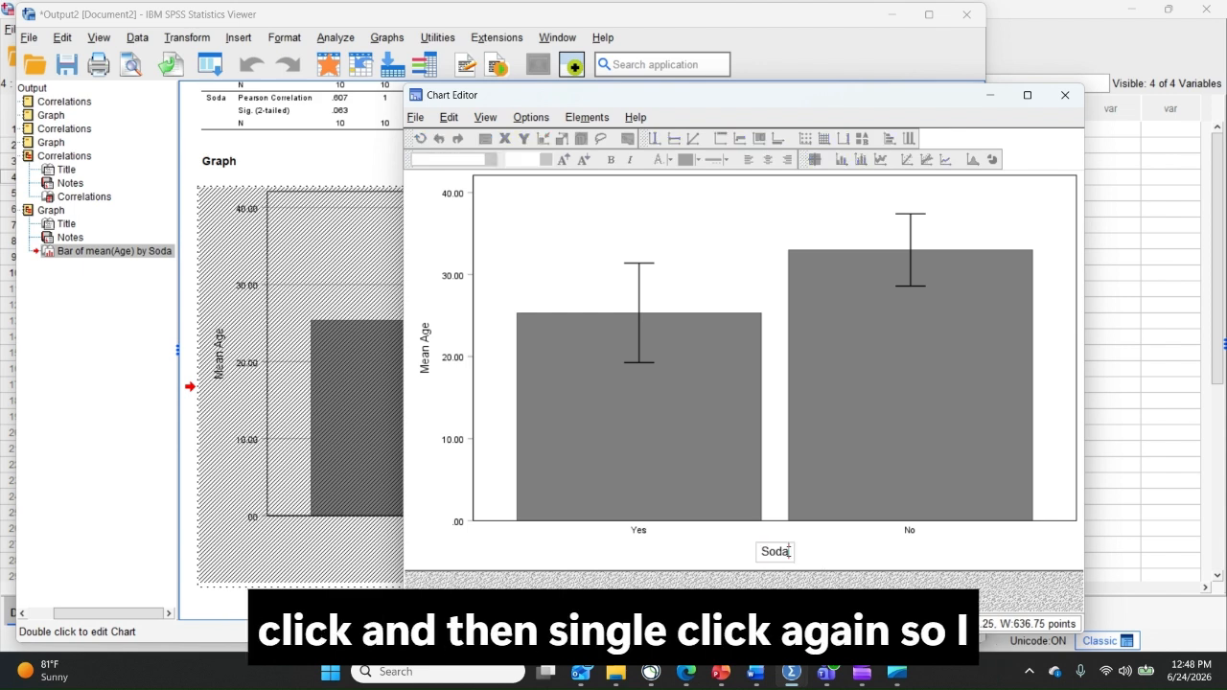
type("Consumption")
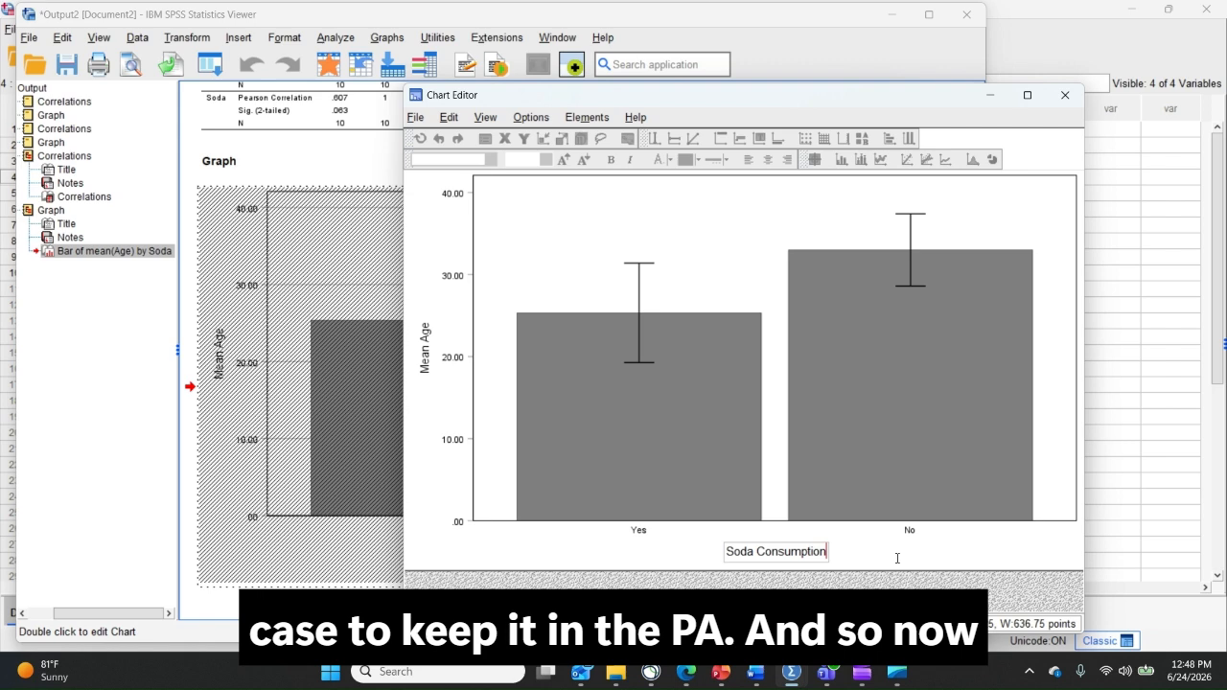
left_click(897, 558)
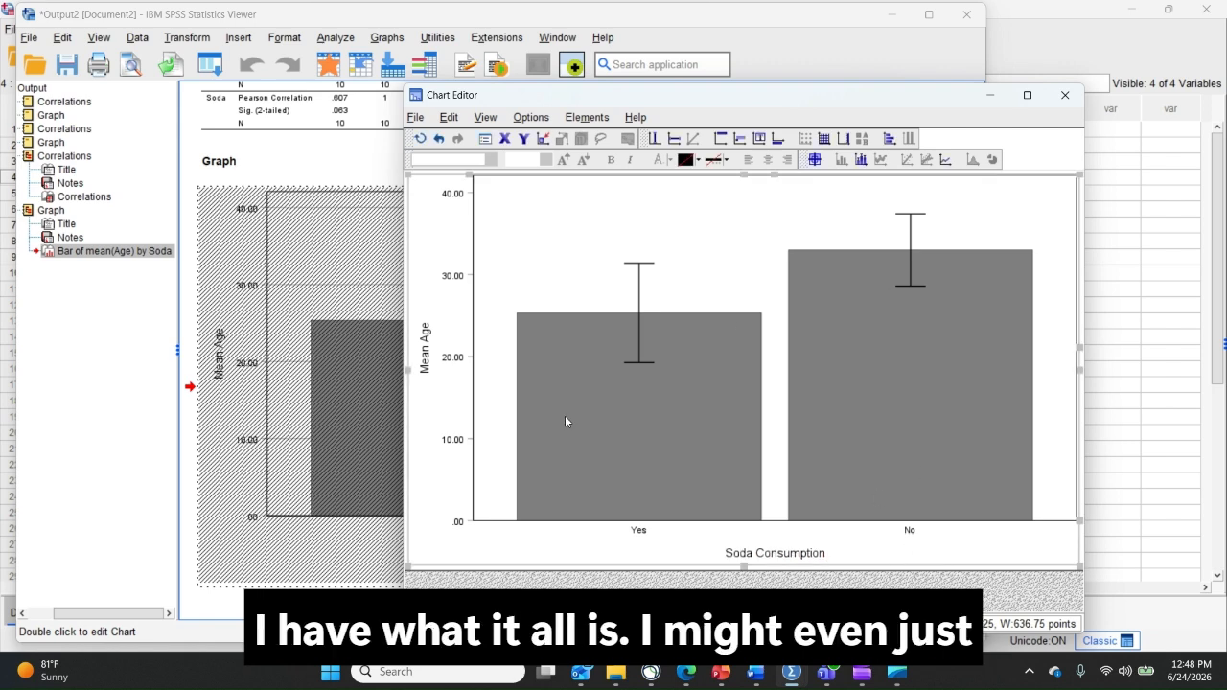
Remove the word "Mean" from the vertical axis title so it reads "Age", and close the chart editor.
left_click(427, 347)
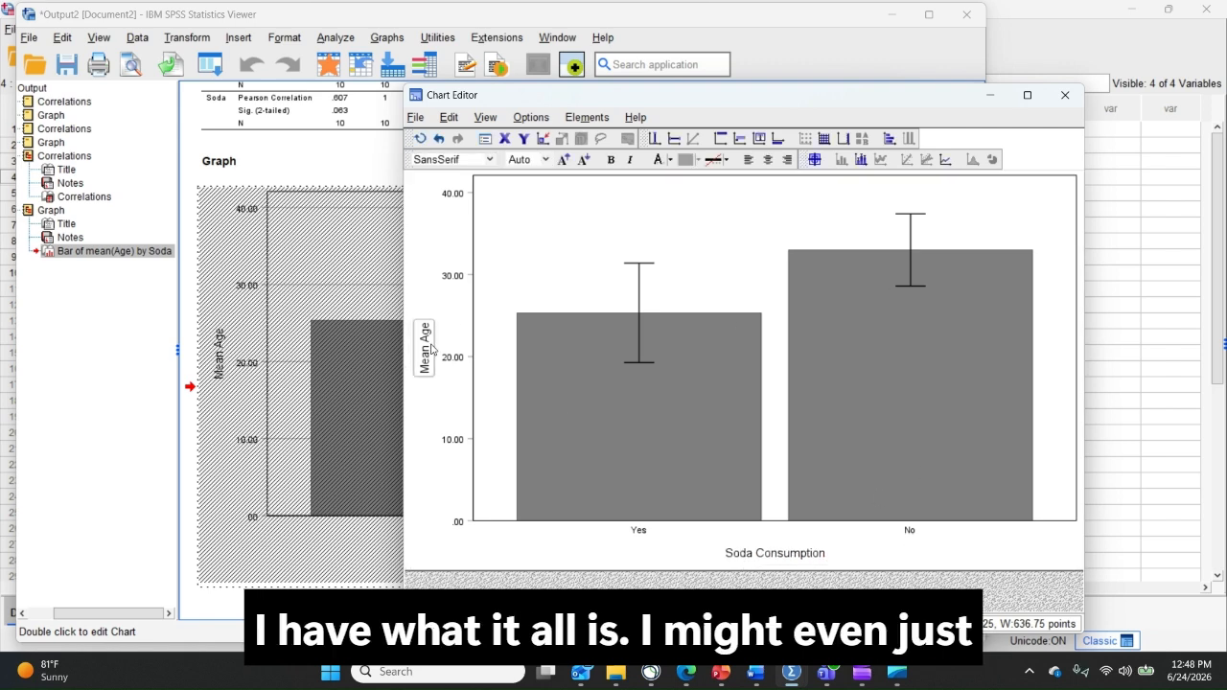
left_click(431, 349)
left_click_drag(445, 329, 412, 333)
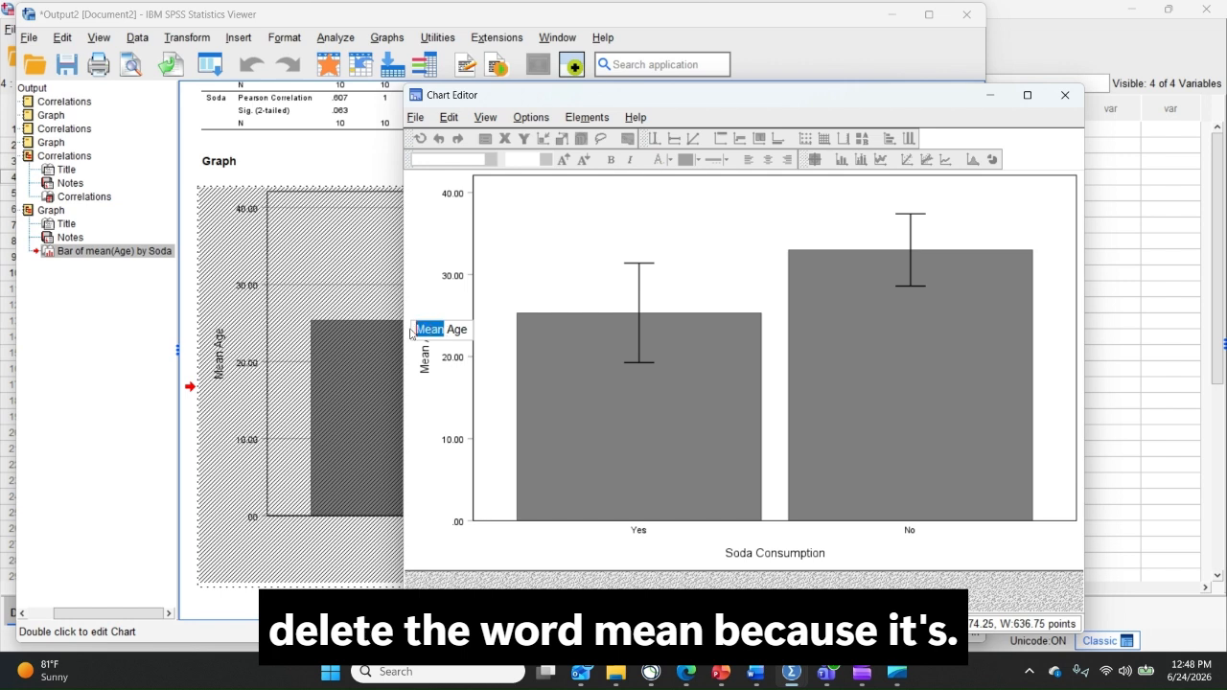
key("Delete")
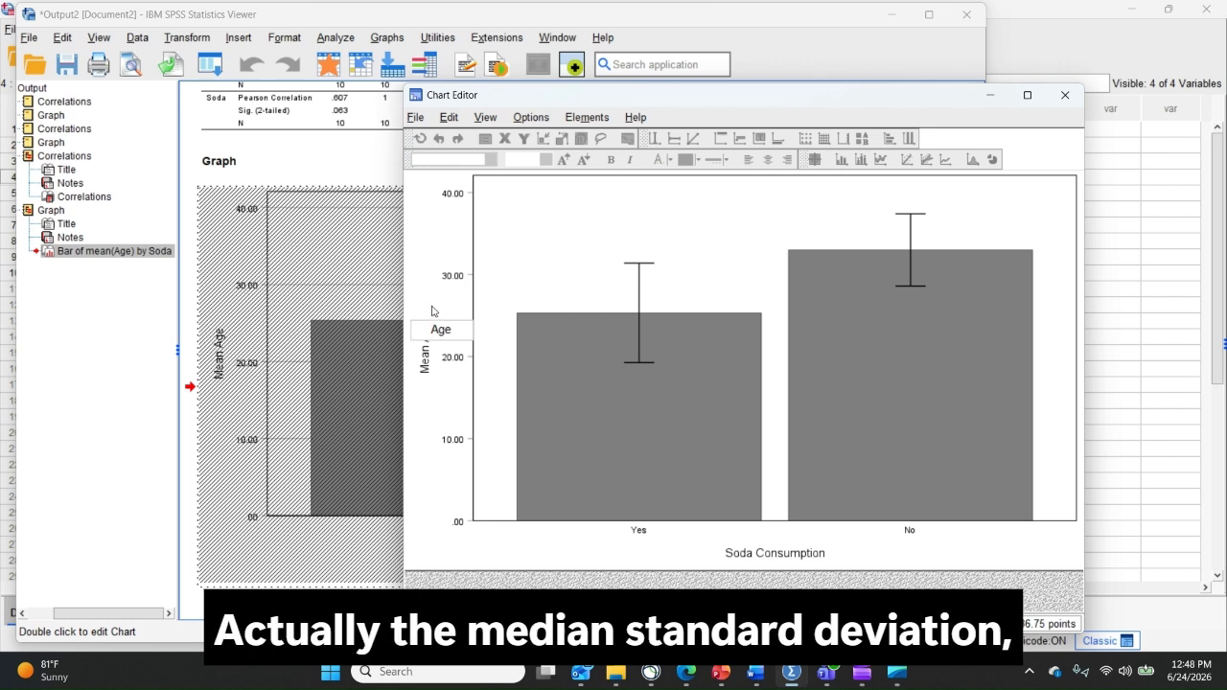
left_click(550, 294)
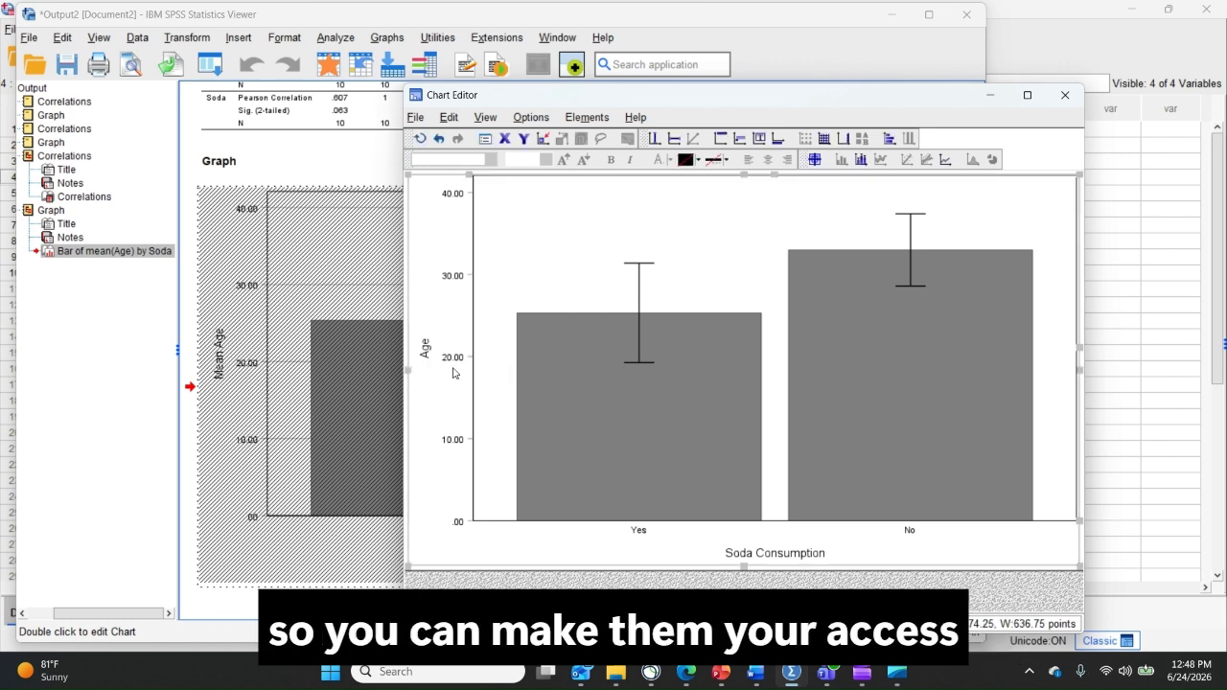
left_click(1068, 99)
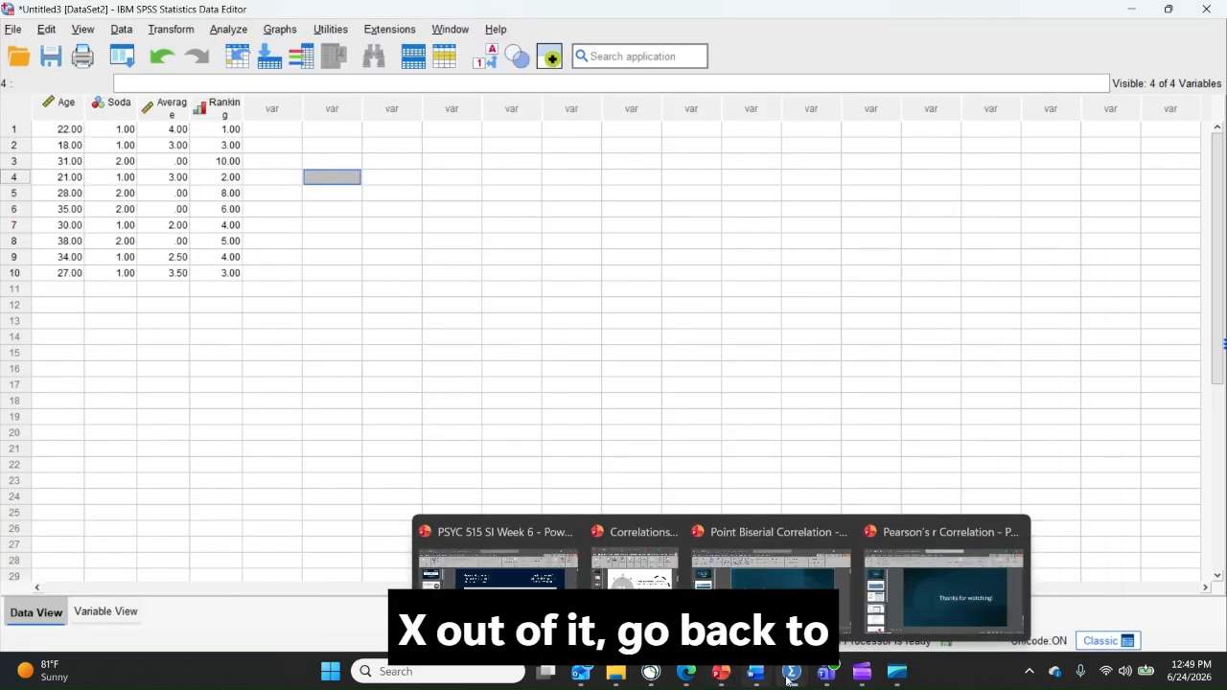
Return to the SPSS output viewer and copy the edited Age by Soda bar chart as an image.
mouse_move(803, 679)
left_click(877, 585)
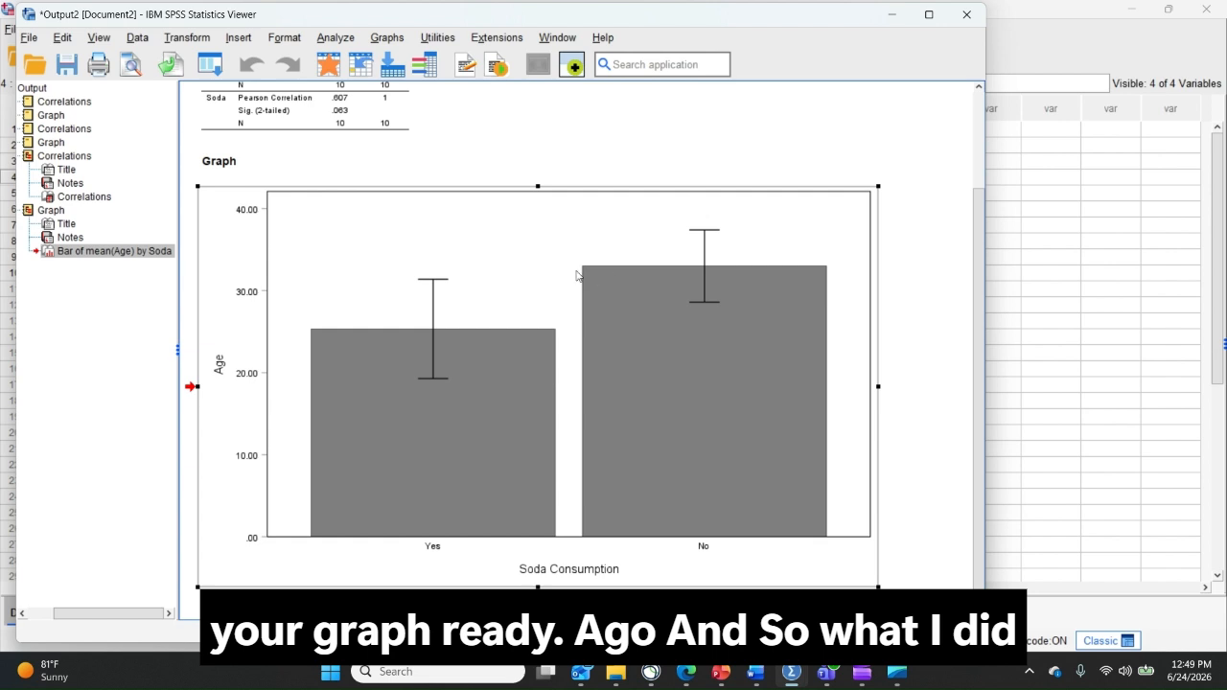
left_click(537, 157)
left_click(523, 293)
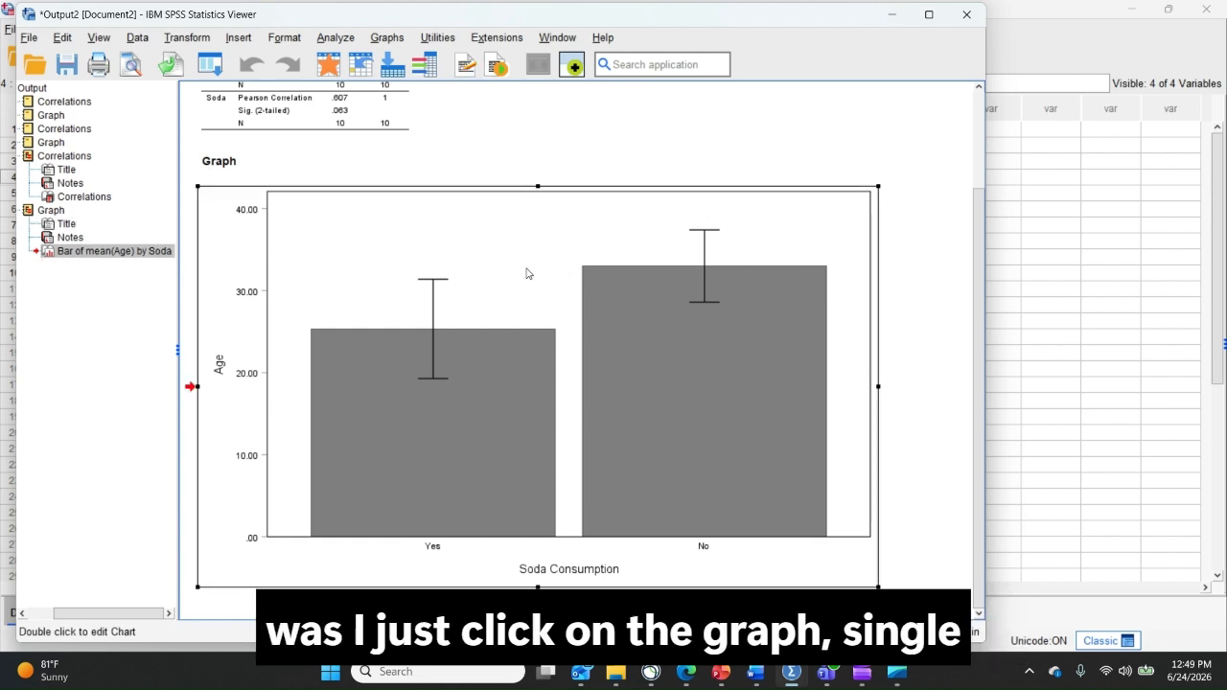
right_click(430, 240)
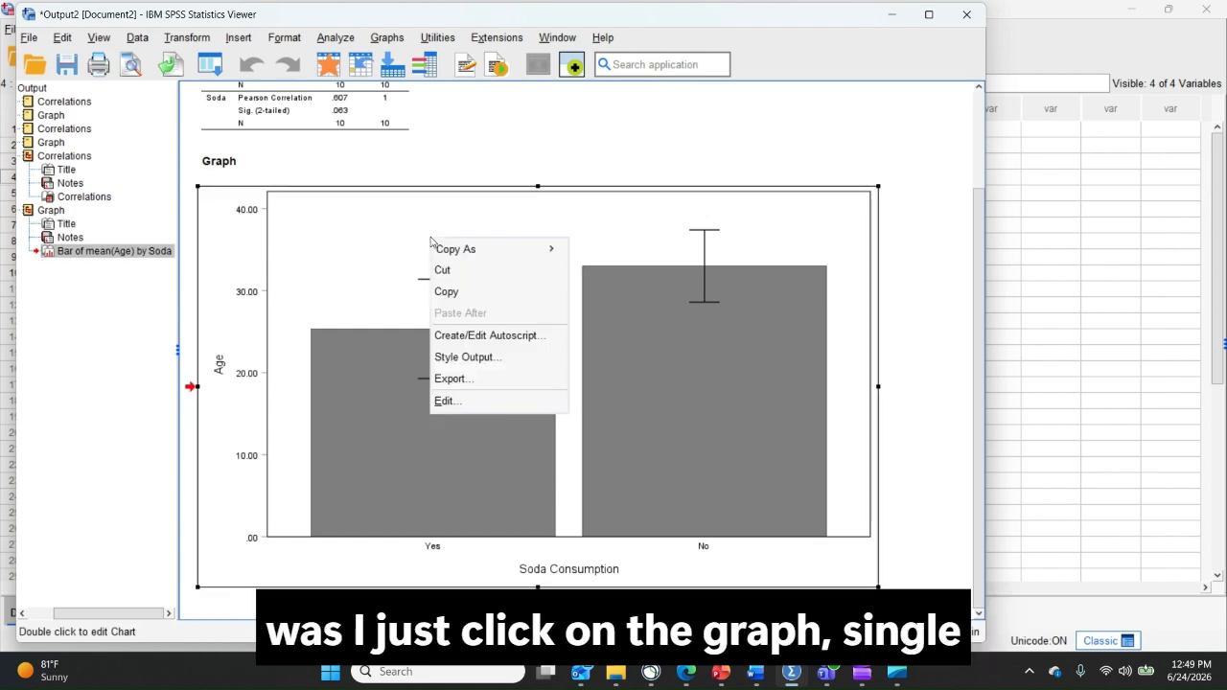
mouse_move(495, 261)
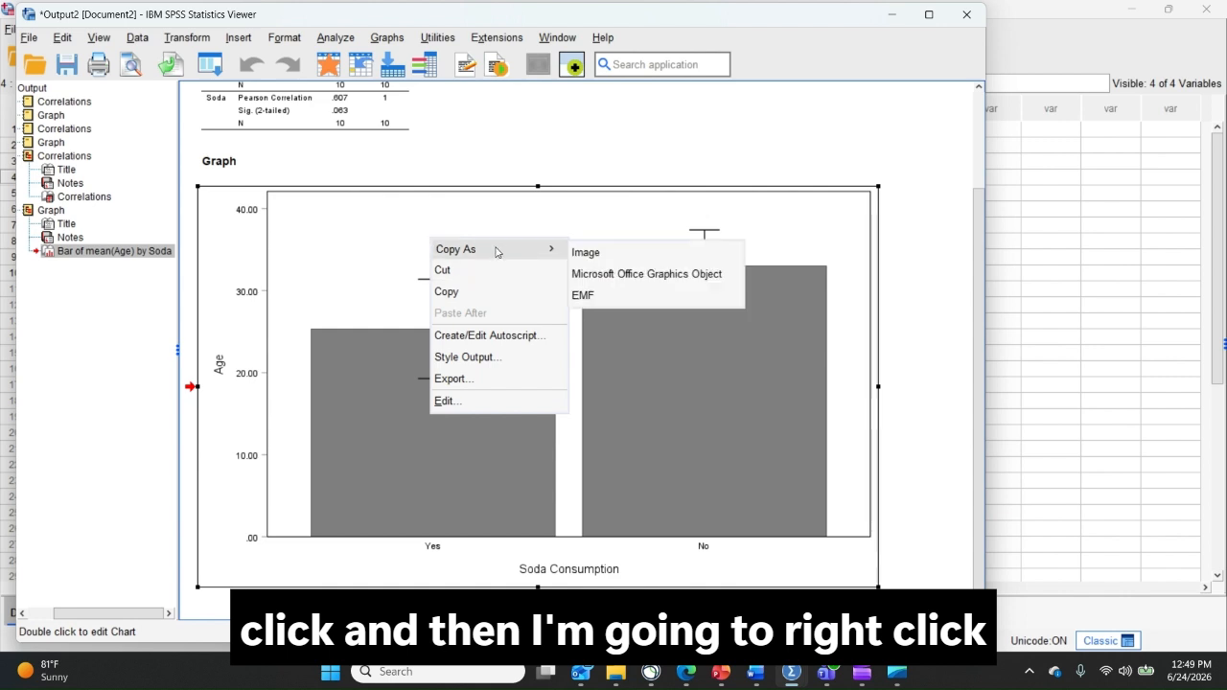
left_click(590, 255)
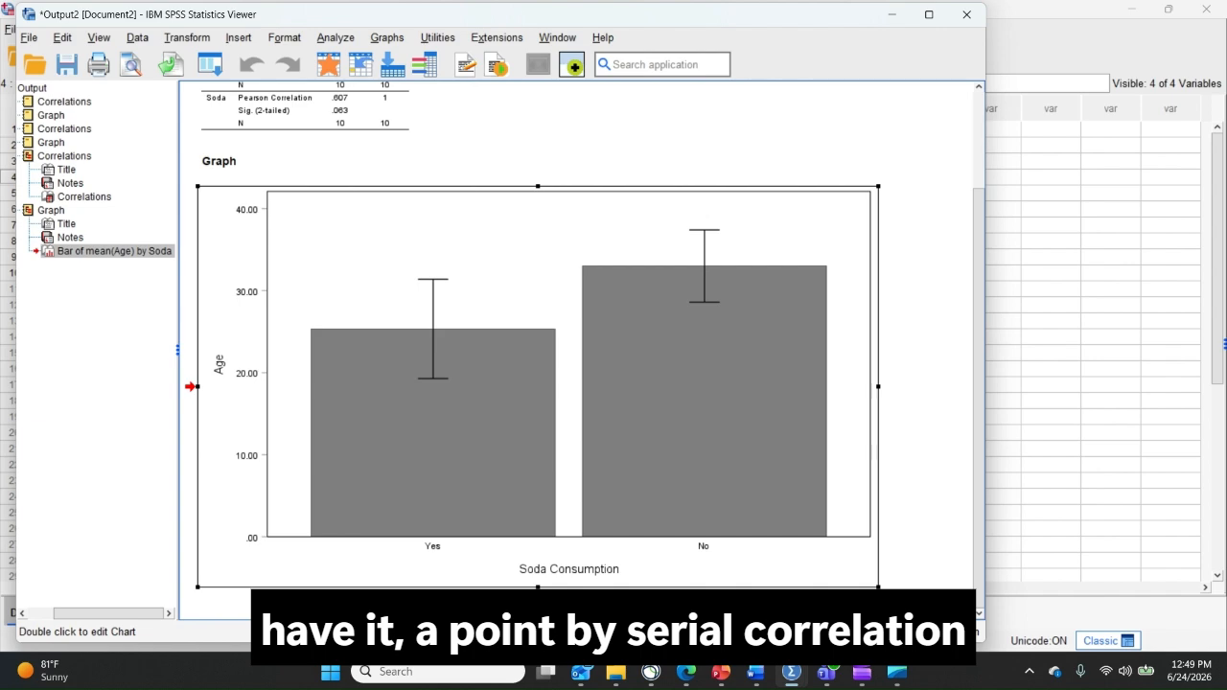
mouse_move(901, 679)
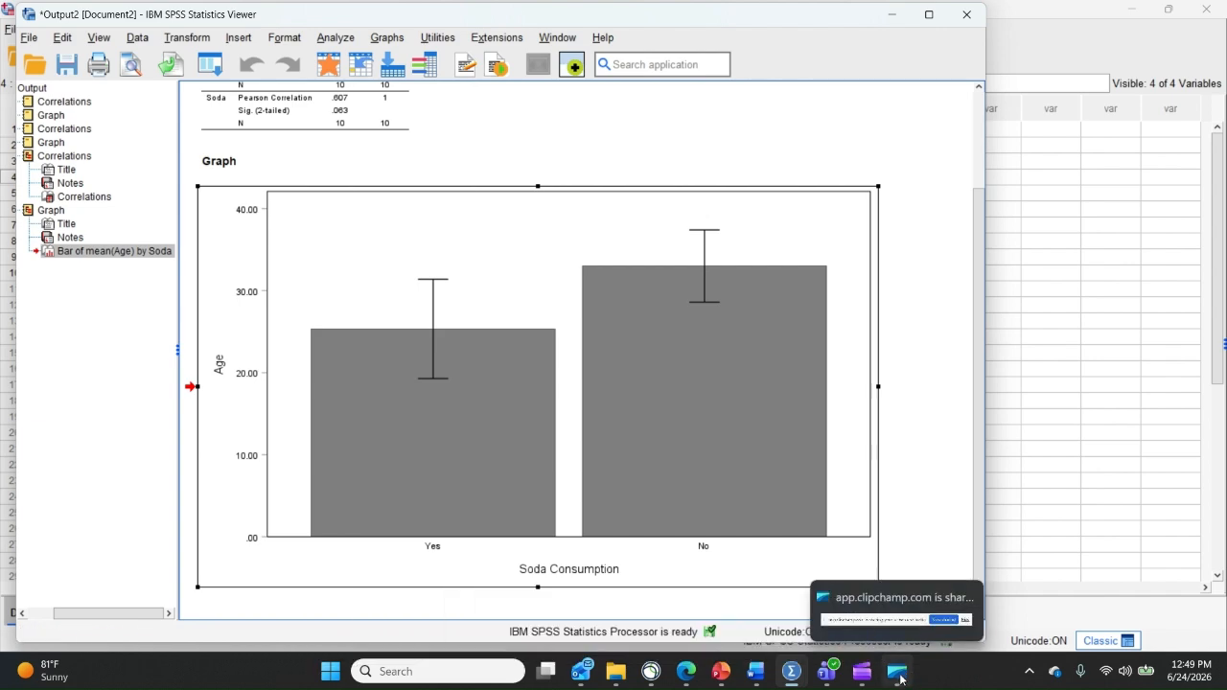